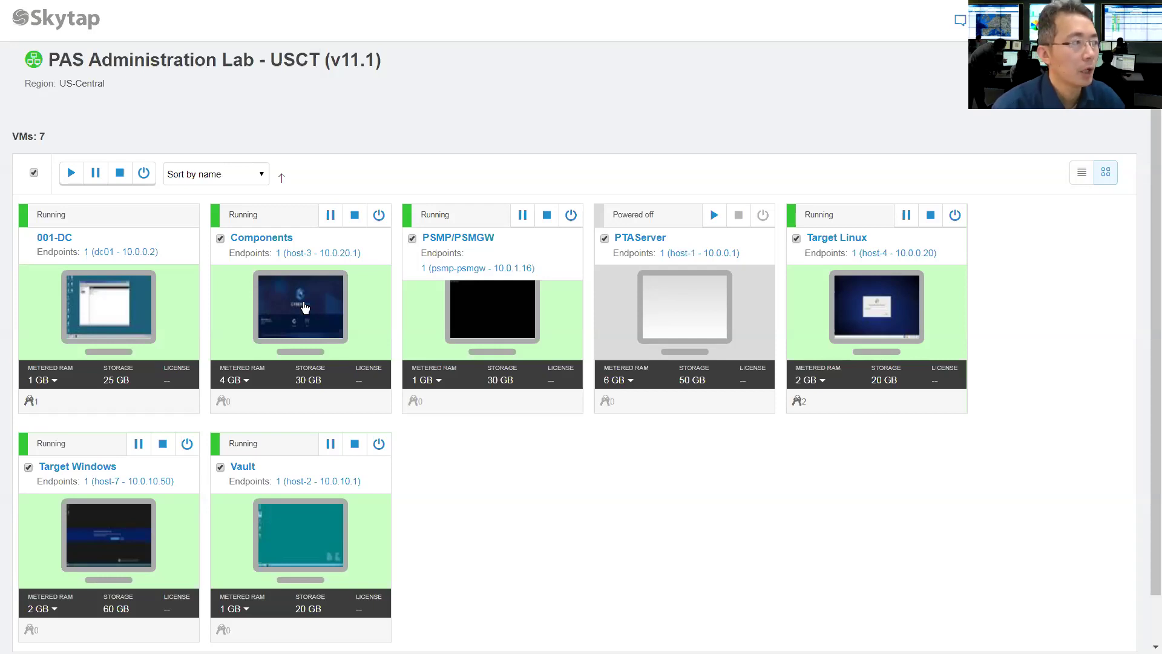
# - Open the Components VM console from the PAS Administration Lab environment
pyautogui.click(305, 308)
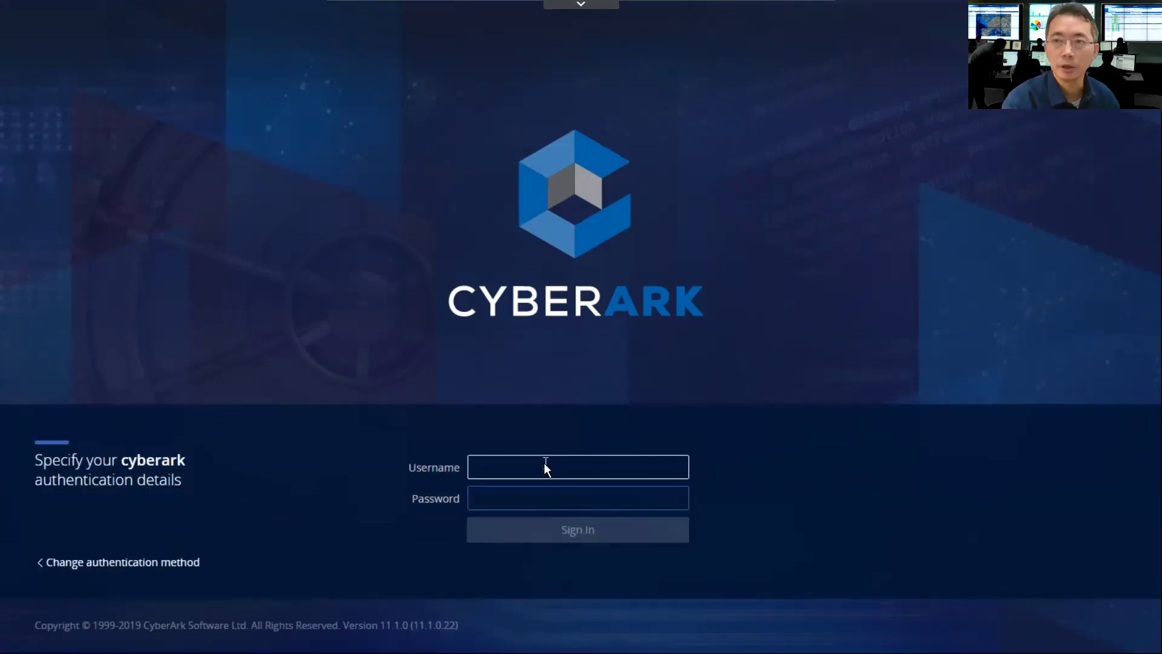
# - Sign in to PVWA as administrator with the account password
pyautogui.write('adminis')
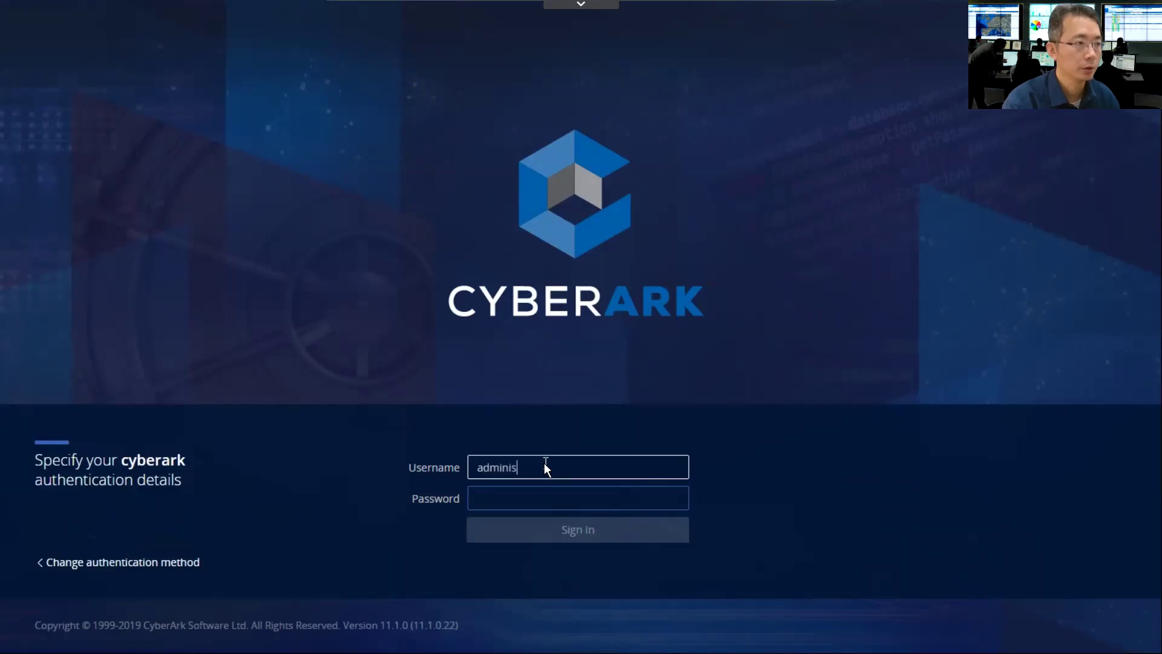
pyautogui.write('trator')
pyautogui.press('Tab')
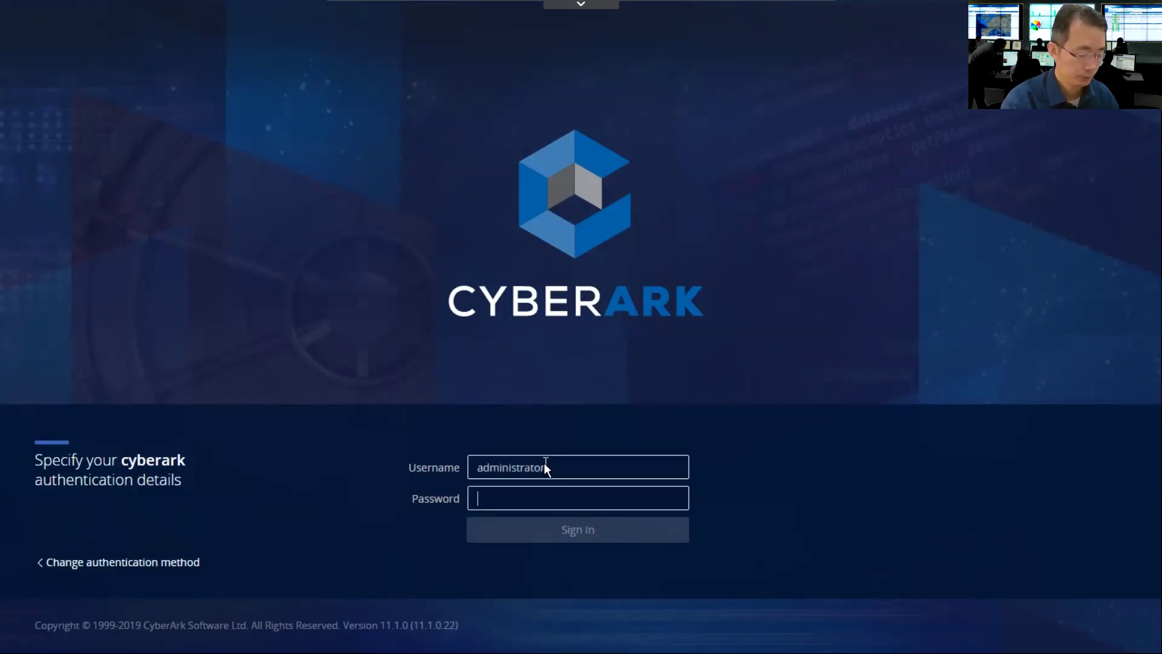
pyautogui.write('••••••••')
pyautogui.press('Return')
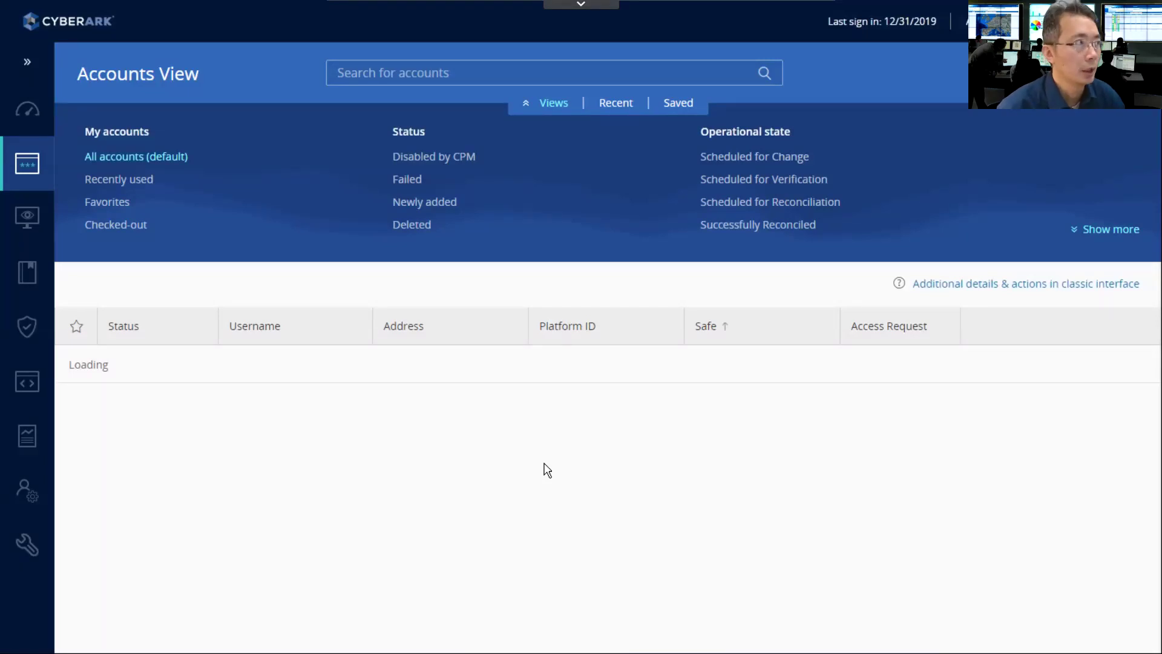
# - Review System Health on the Dashboard and open PSM/PSMP session management
pyautogui.click(26, 107)
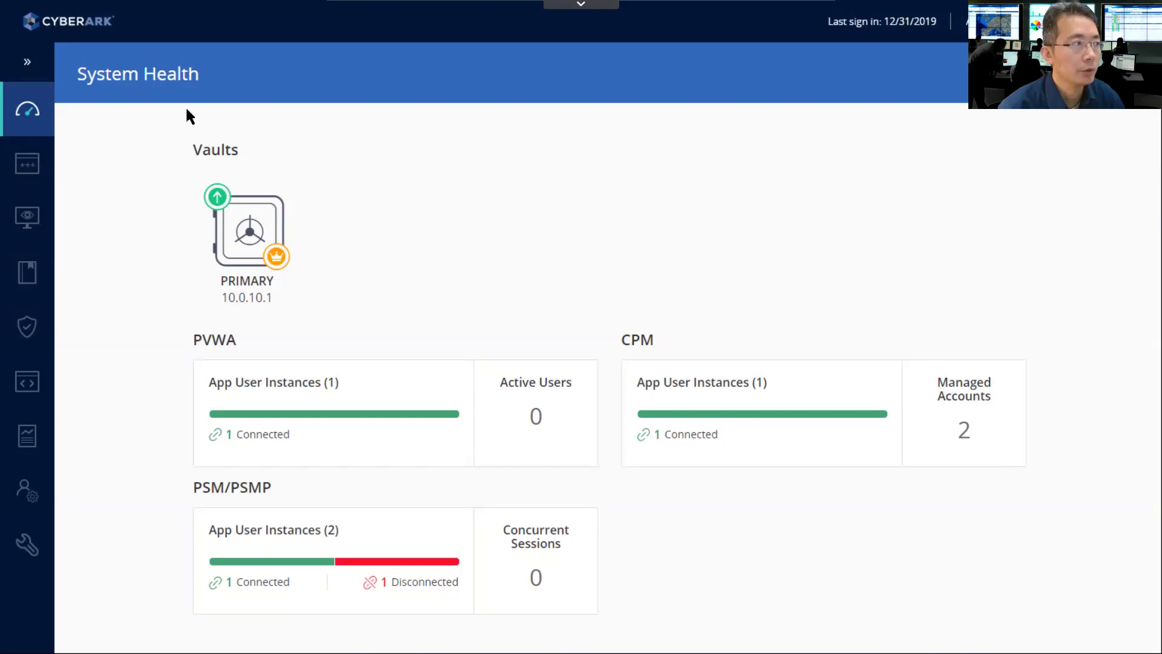
pyautogui.moveTo(247, 338); pyautogui.dragTo(191, 339)
pyautogui.click(633, 361)
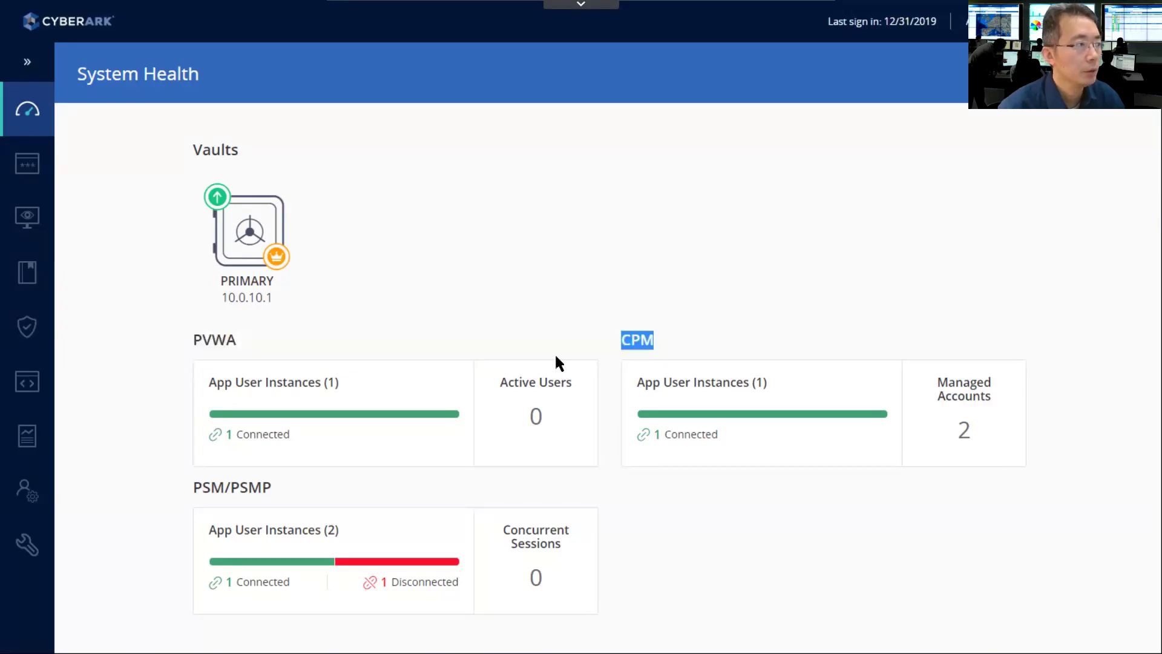
pyautogui.moveTo(268, 476); pyautogui.dragTo(363, 539)
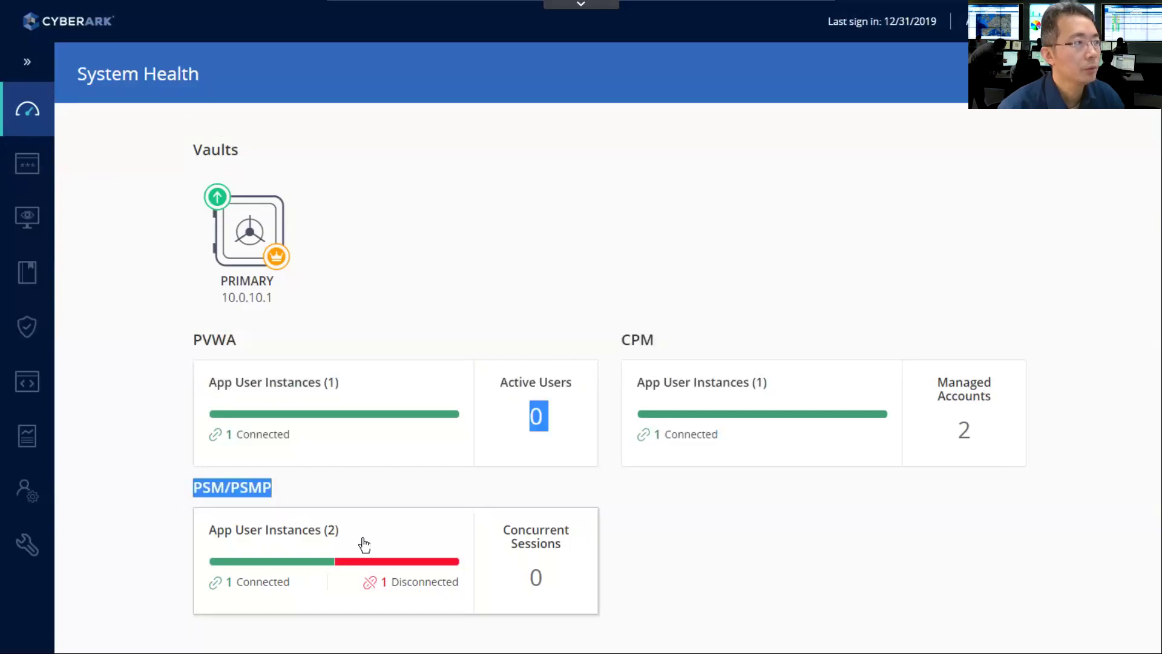
pyautogui.click(363, 544)
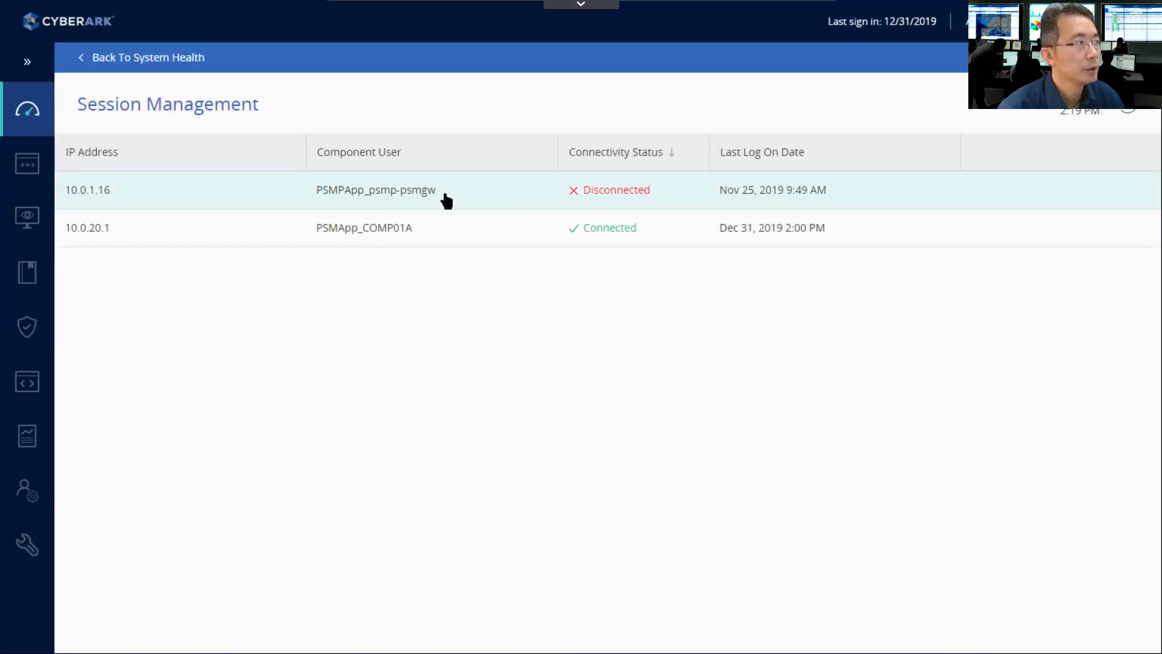
pyautogui.moveTo(66, 177)
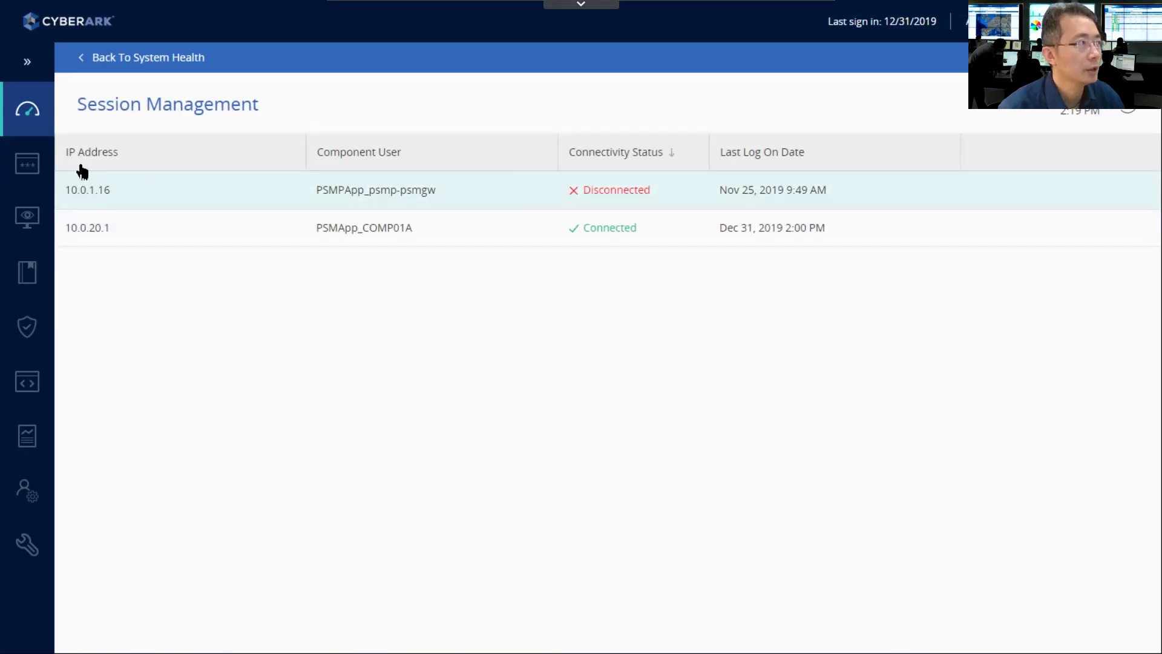
pyautogui.moveTo(26, 181)
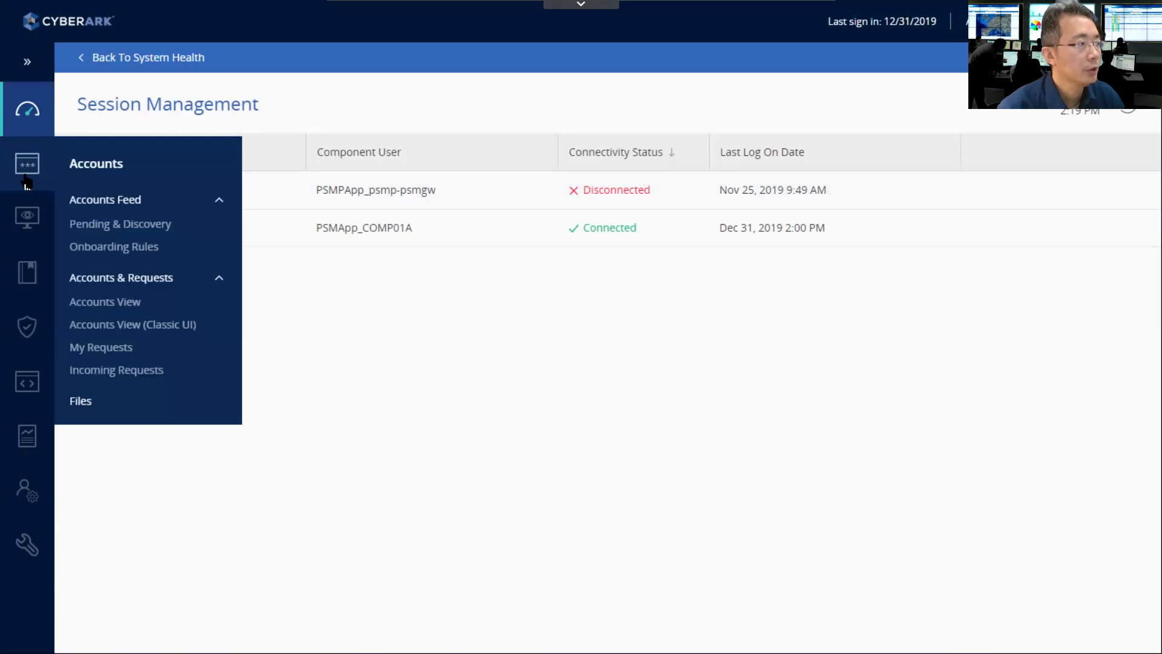
pyautogui.moveTo(29, 552)
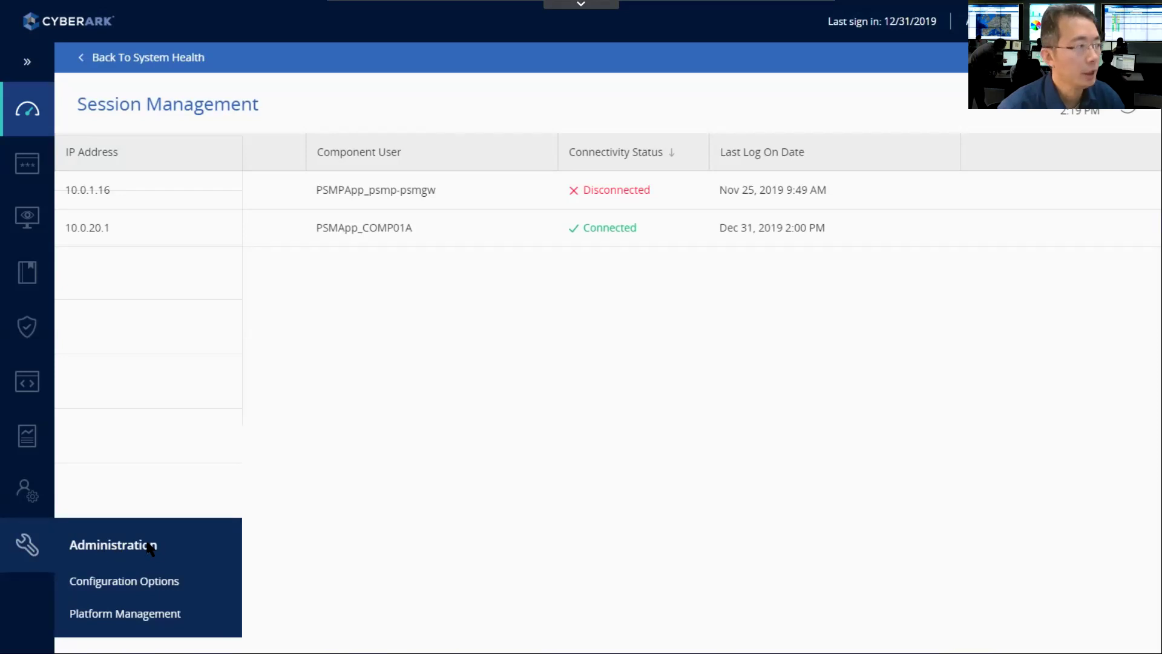
# - Go to User Provisioning > LDAP Integration and start a new domain
pyautogui.click(24, 495)
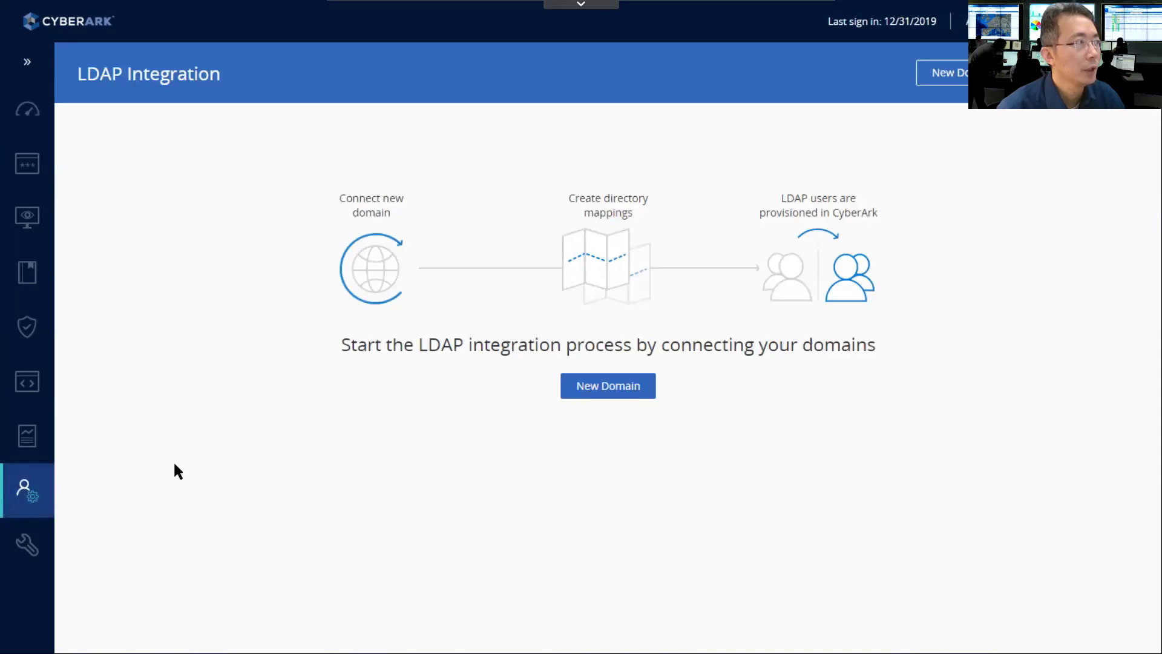
pyautogui.moveTo(23, 498)
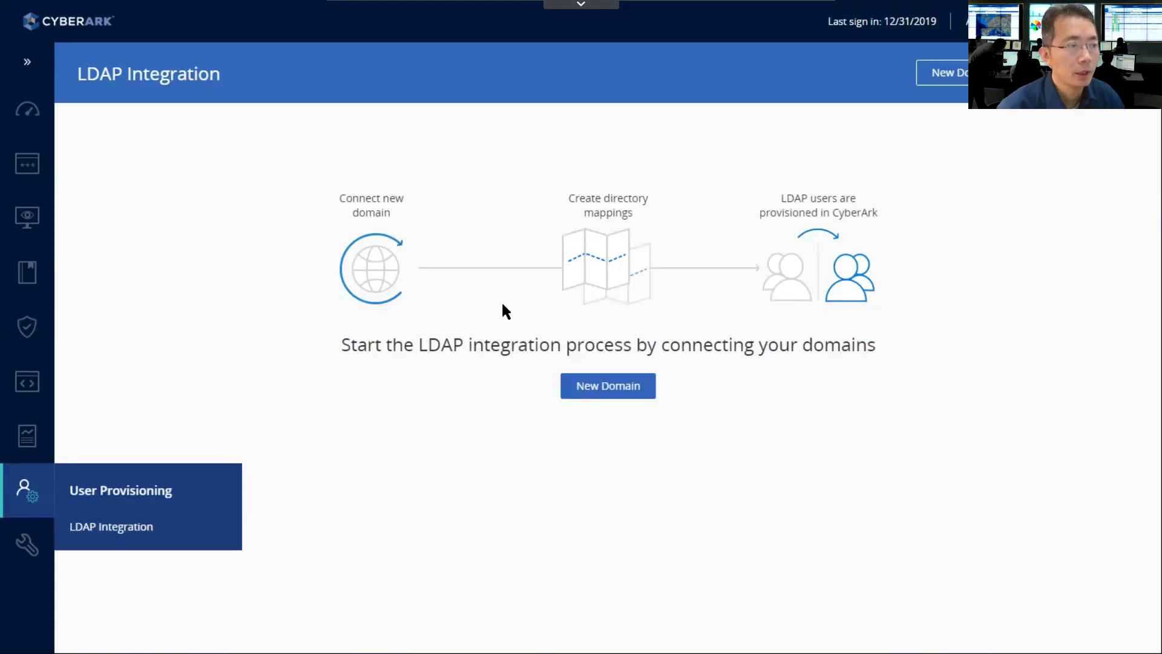
pyautogui.click(597, 387)
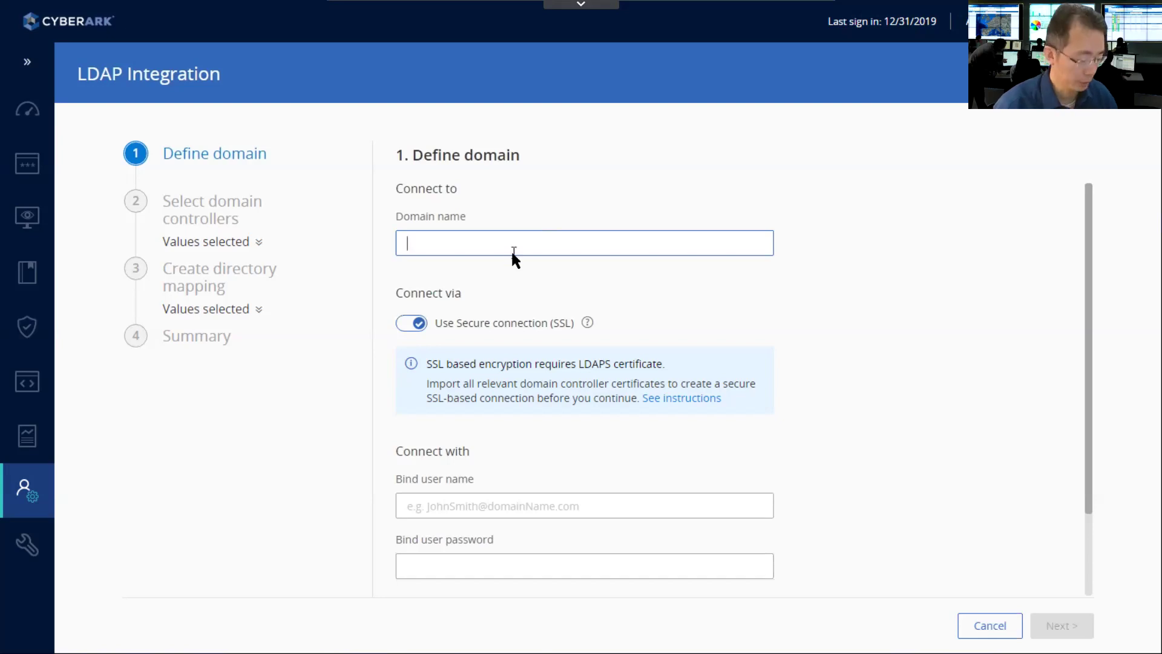
# - Enter cyber-ark-demo.local as the domain name, keeping secure SSL connection on
pyautogui.write('Cy')
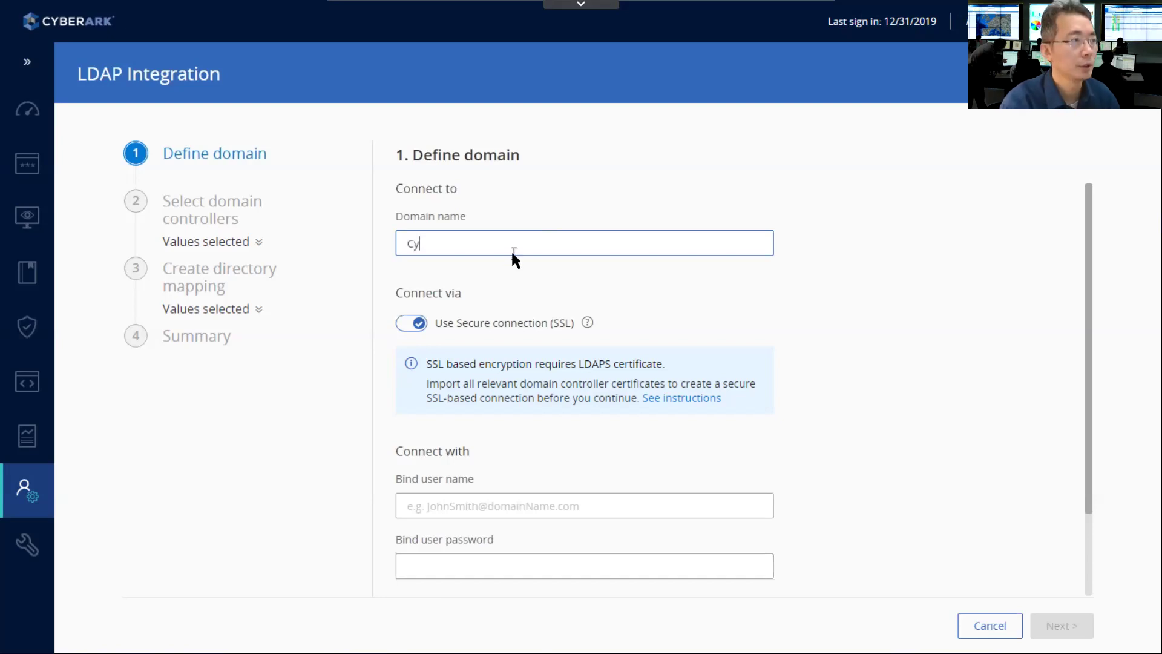
pyautogui.press('BackSpace')
pyautogui.press('BackSpace')
pyautogui.write('cyber')
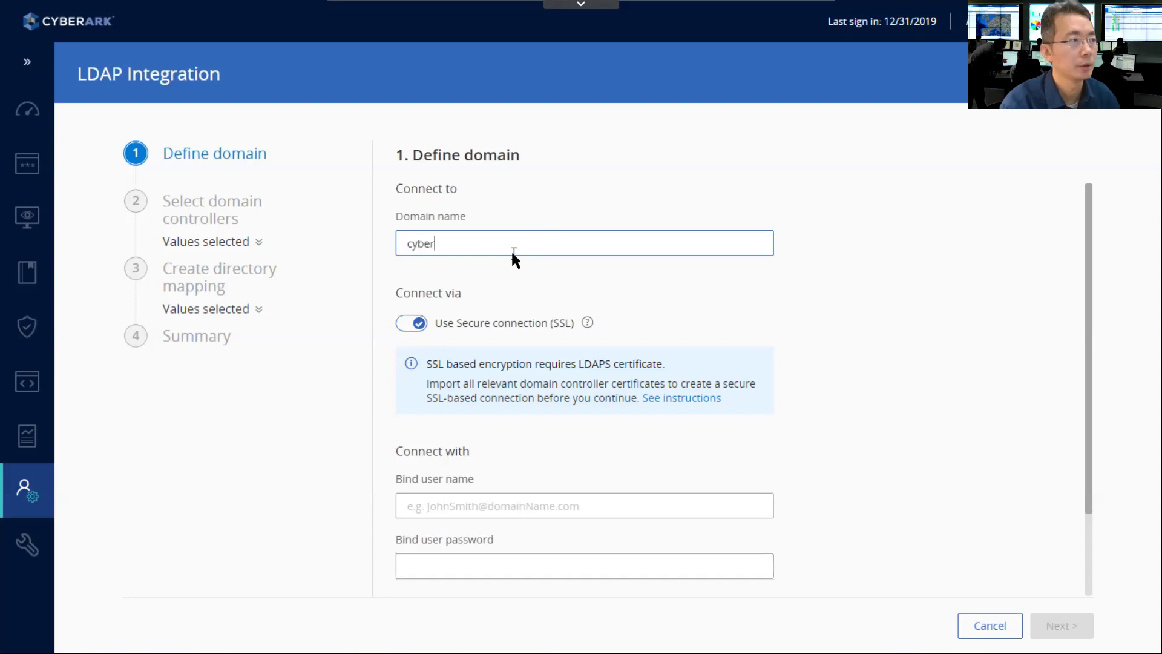
pyautogui.write('-ark-')
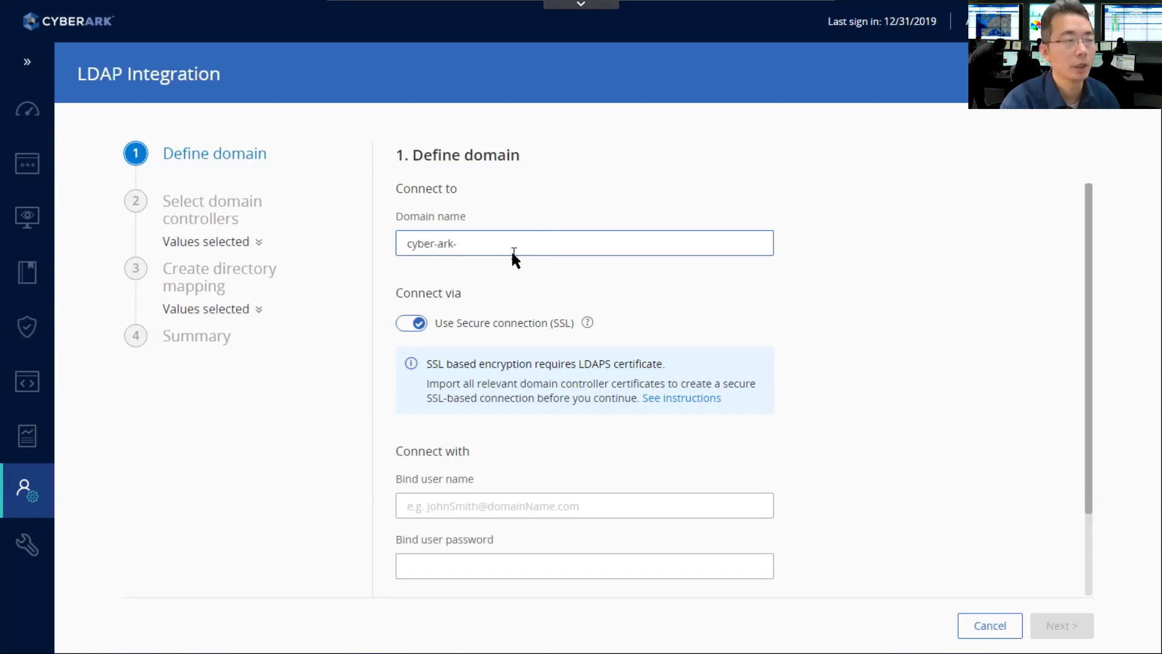
pyautogui.write('demo.local')
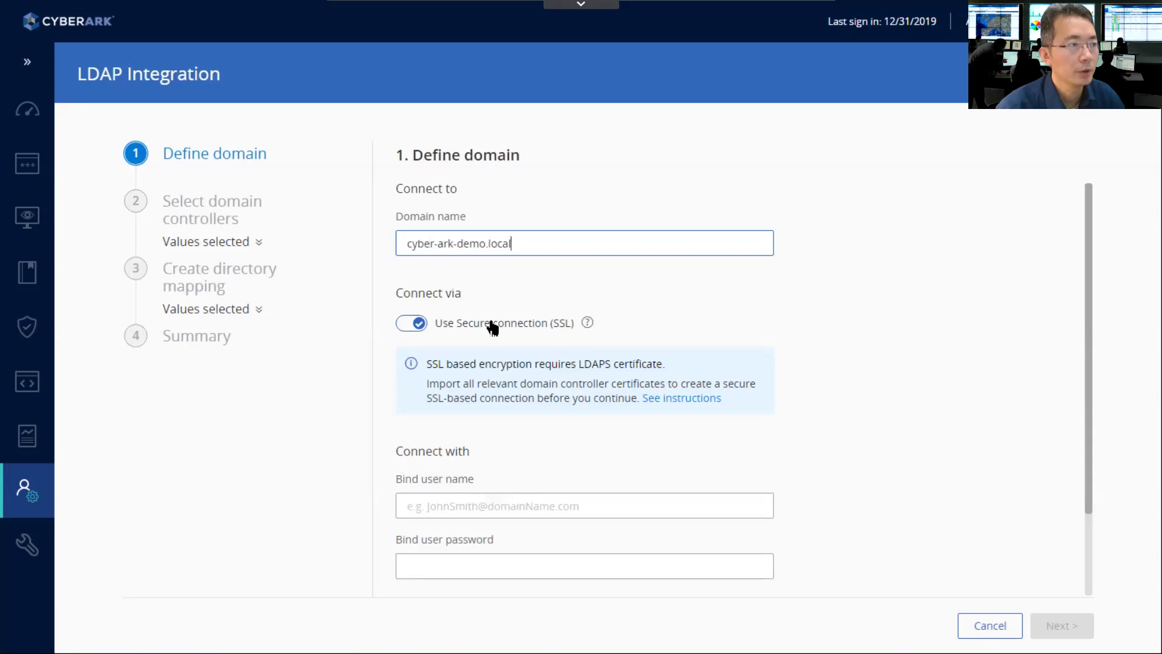
pyautogui.scroll(-2, 576, 336)
pyautogui.click(619, 399)
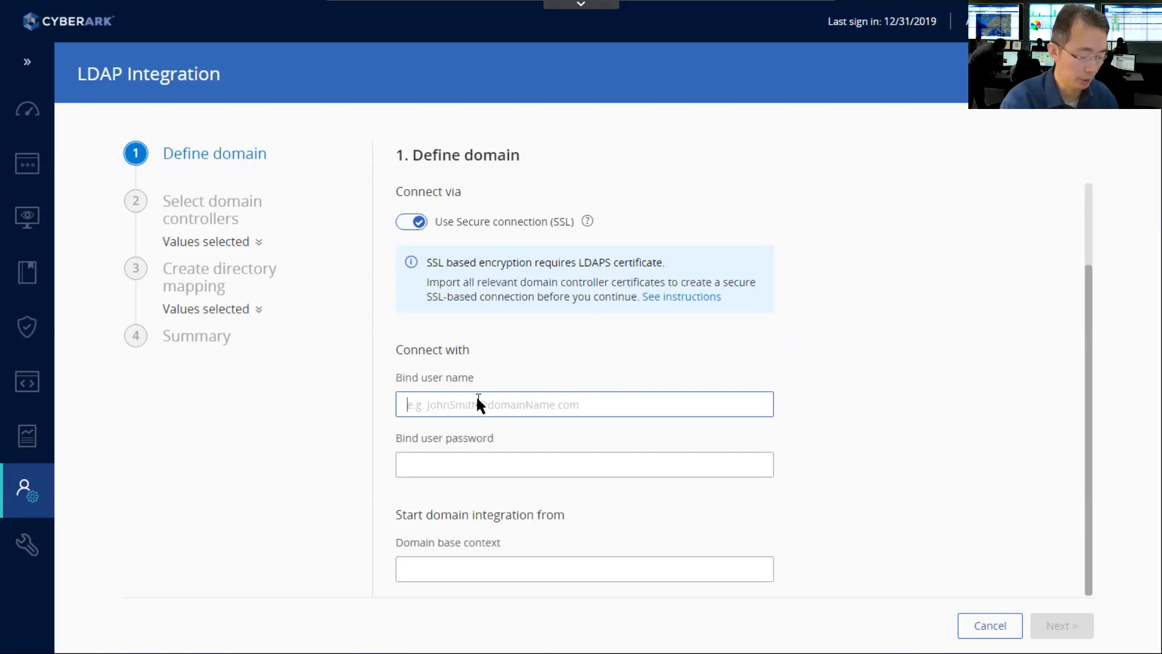
# - Enter the bind account's user name and password
pyautogui.write('bindac')
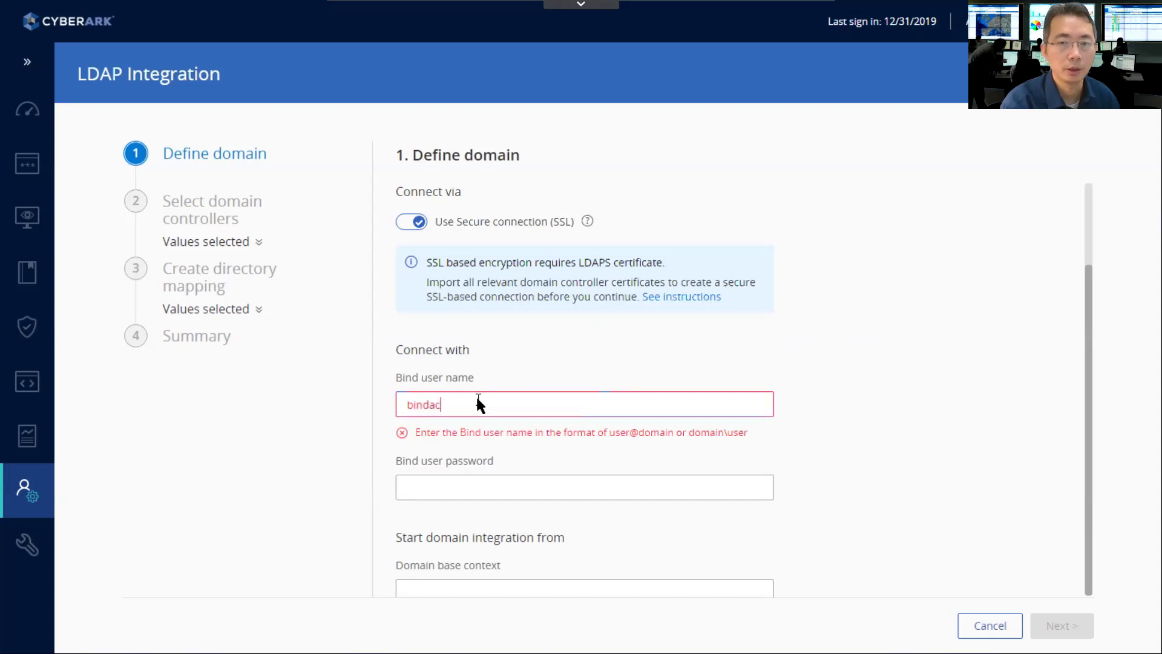
pyautogui.write('count@cy')
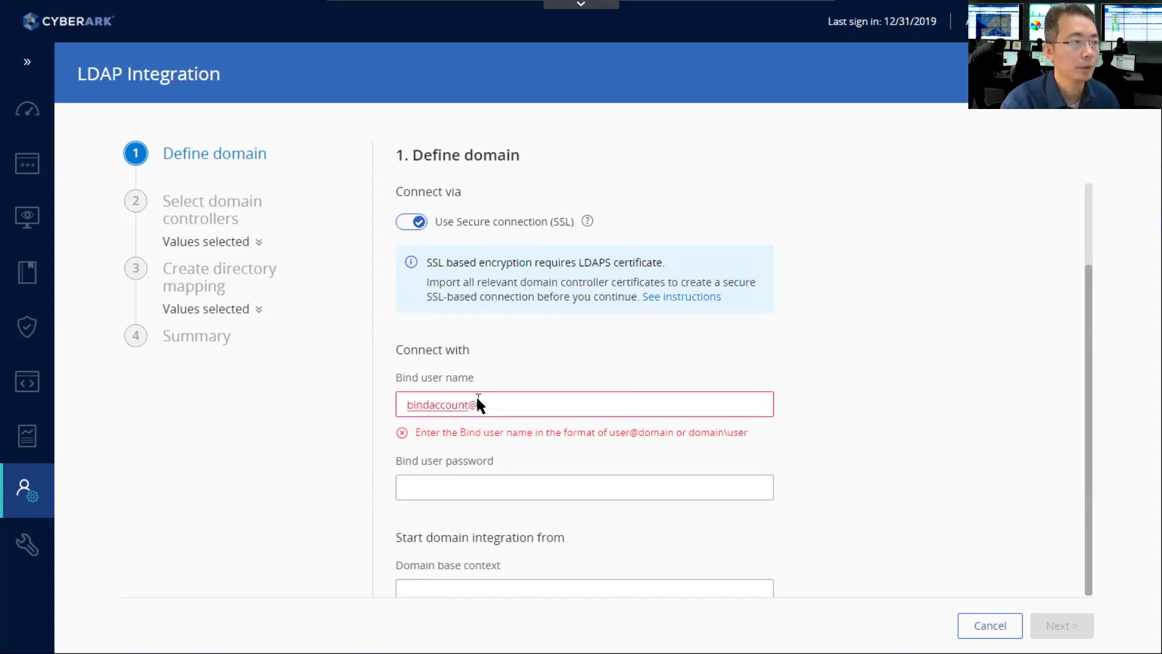
pyautogui.write('ber-ar')
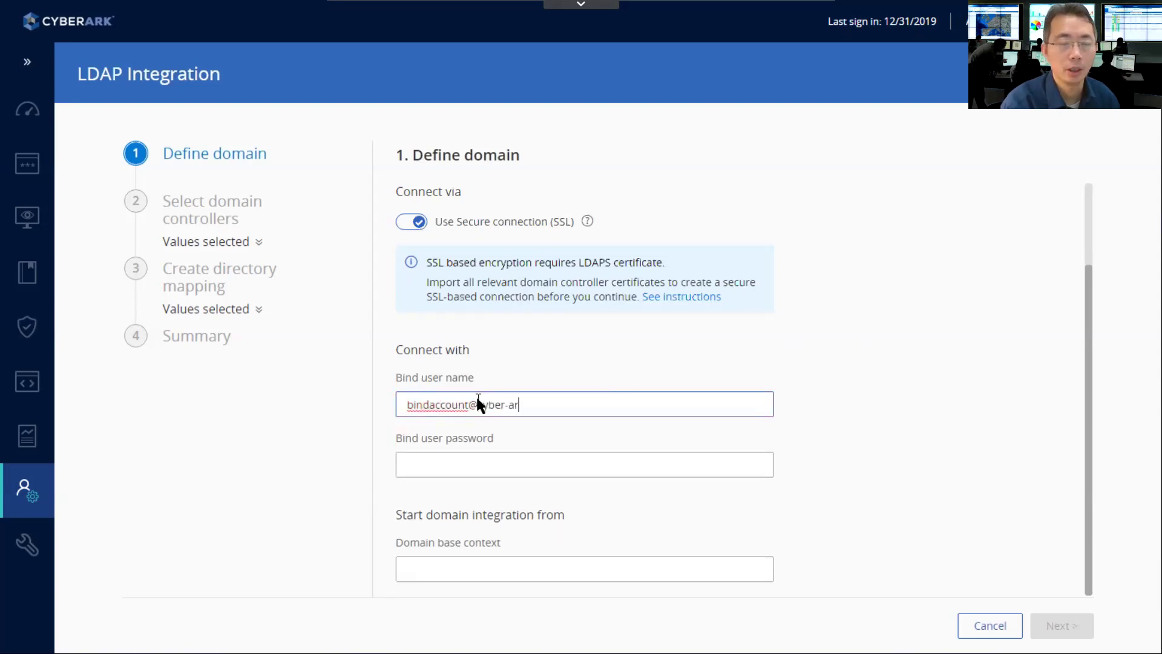
pyautogui.write('k-dem')
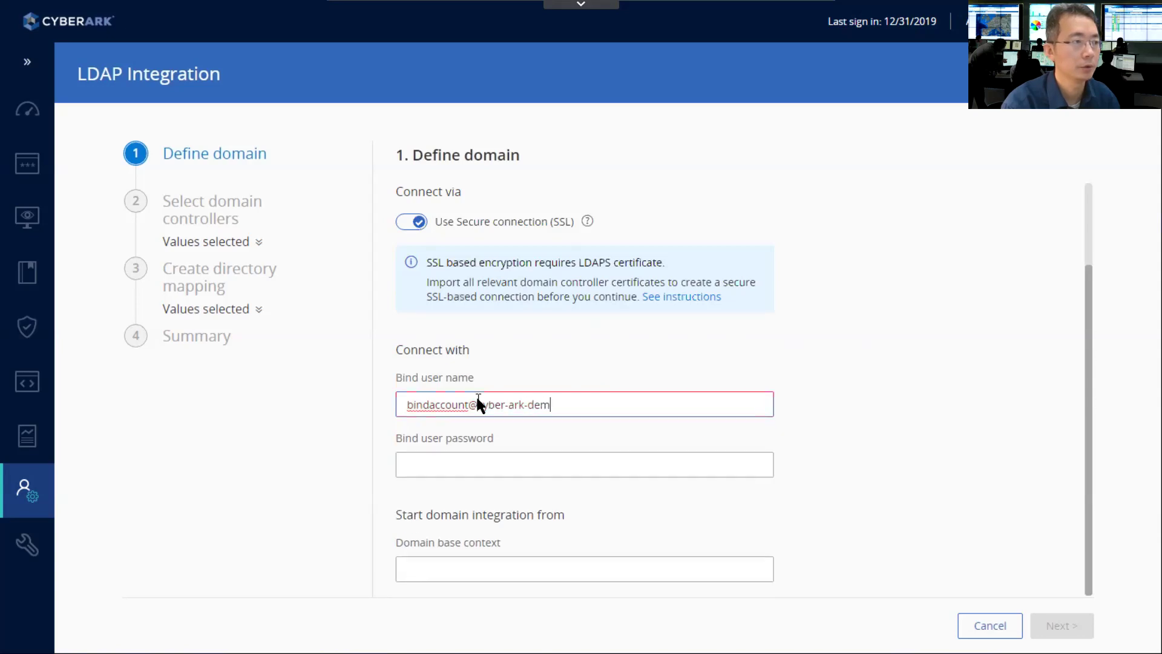
pyautogui.write('o.local')
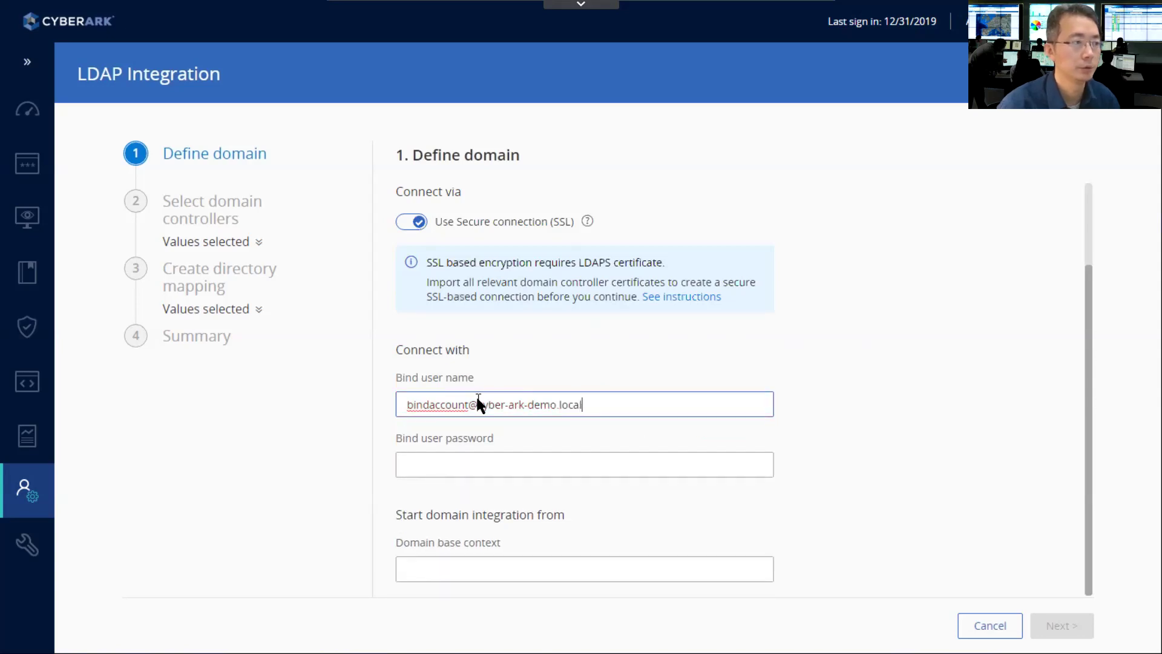
pyautogui.click(474, 464)
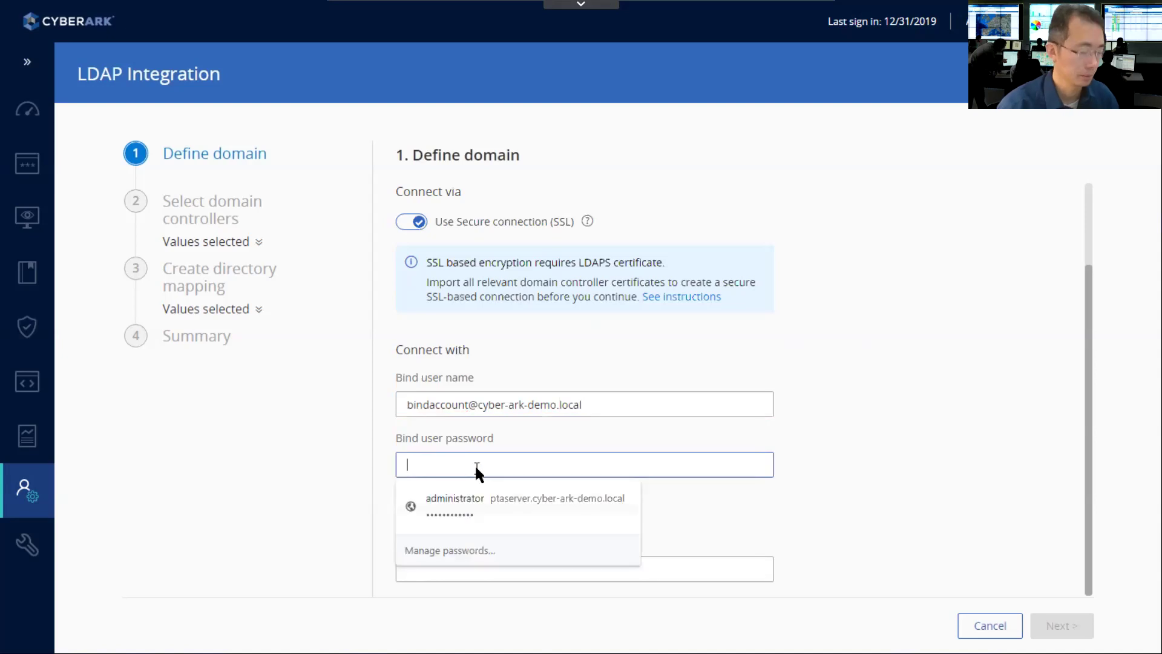
pyautogui.write('*****')
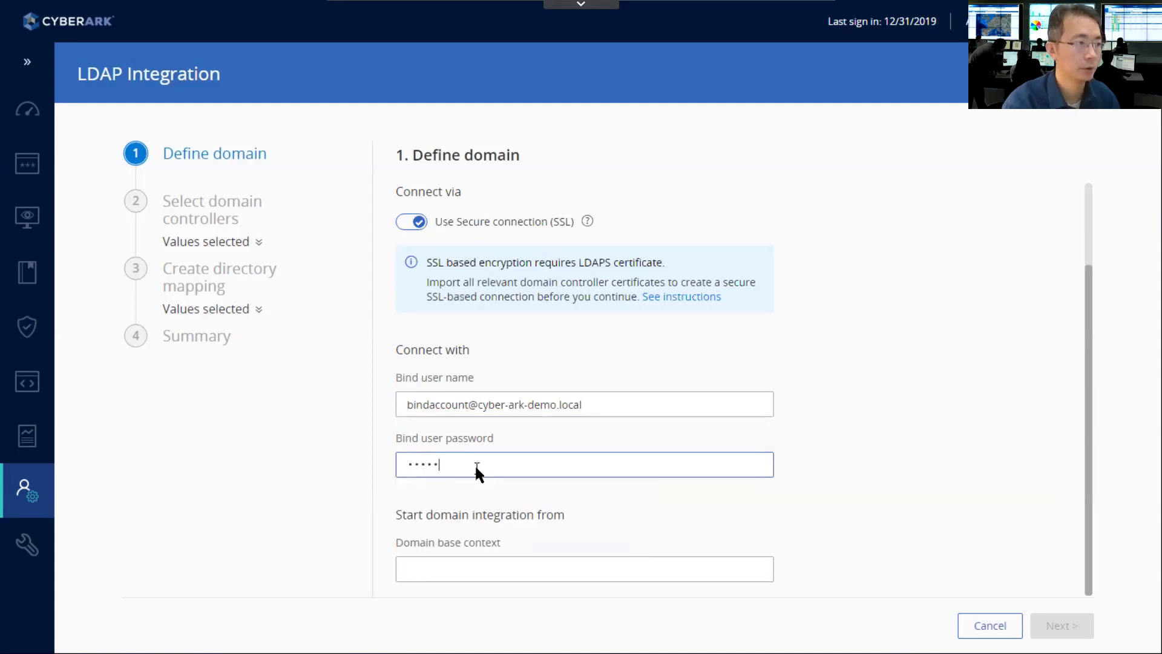
pyautogui.write('****')
# - Set domain base context to dc=cyber-ark-demo,dc=local and continue to domain controllers
pyautogui.click(645, 564)
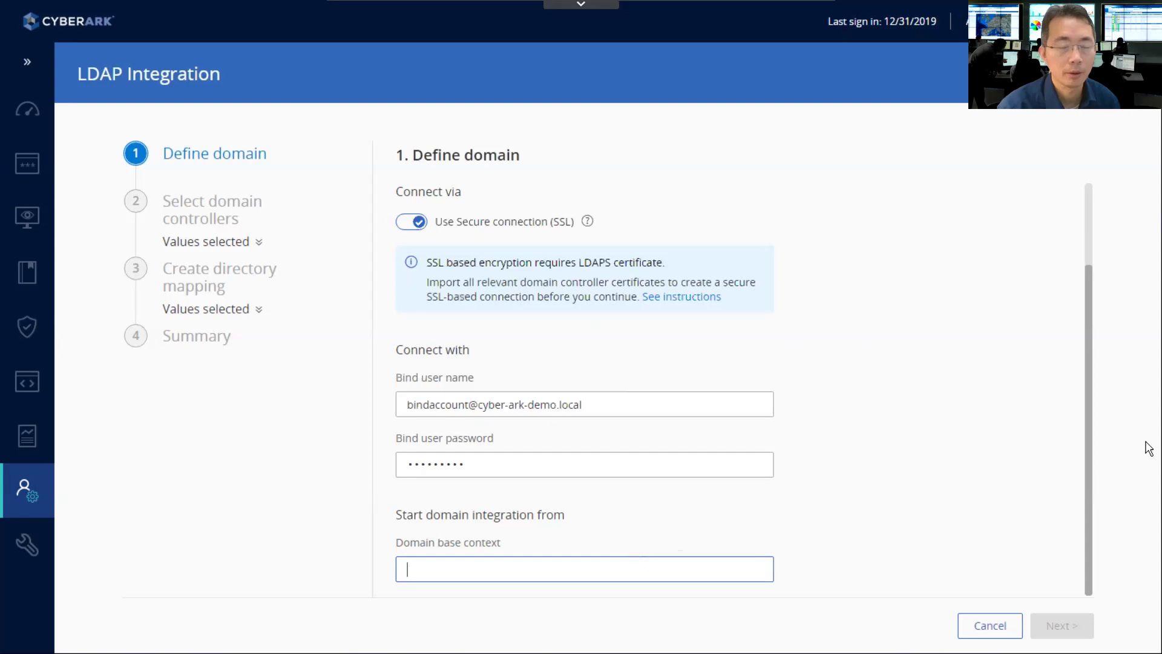
pyautogui.click(575, 571)
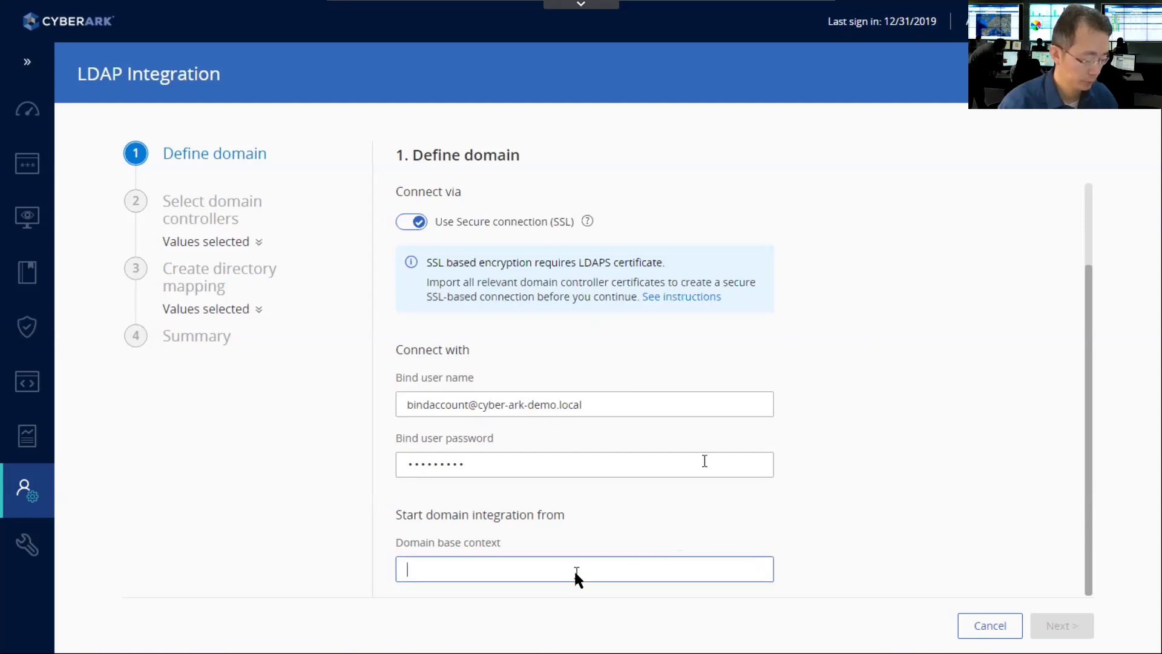
pyautogui.write('dc')
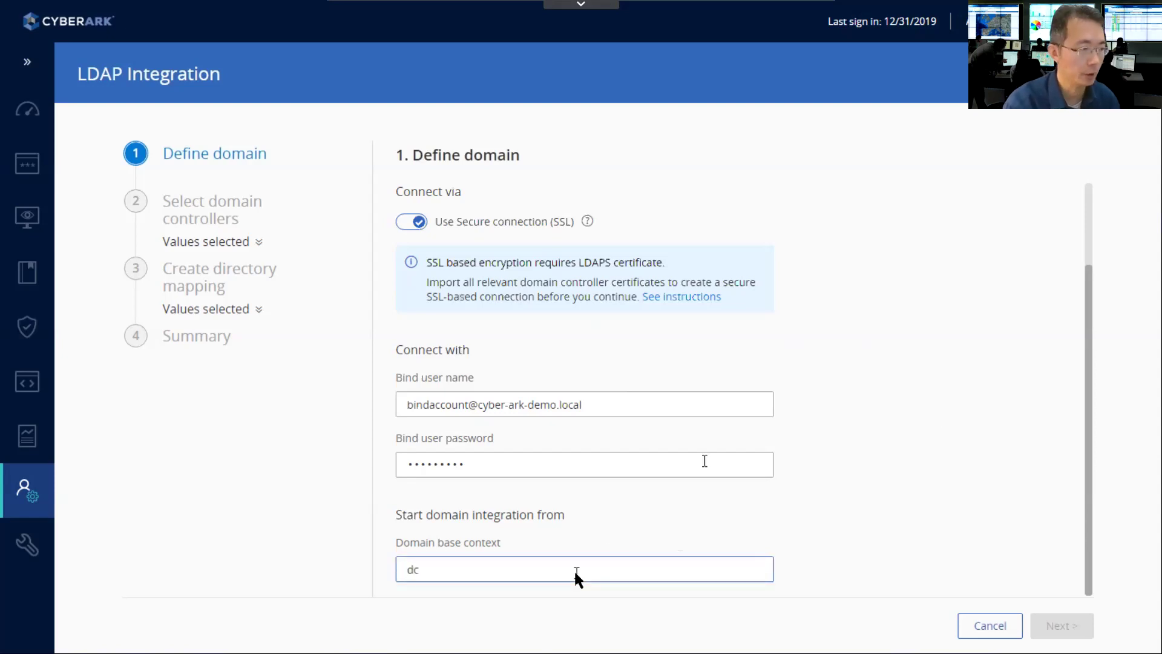
pyautogui.write('=')
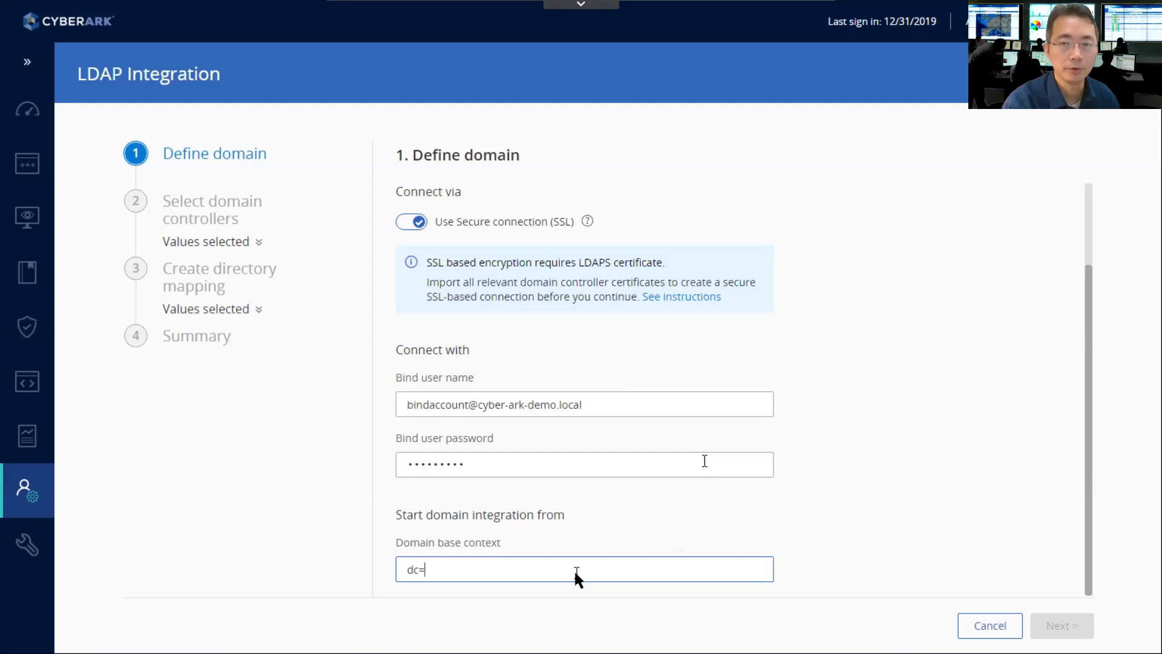
pyautogui.write('cyber-ark-')
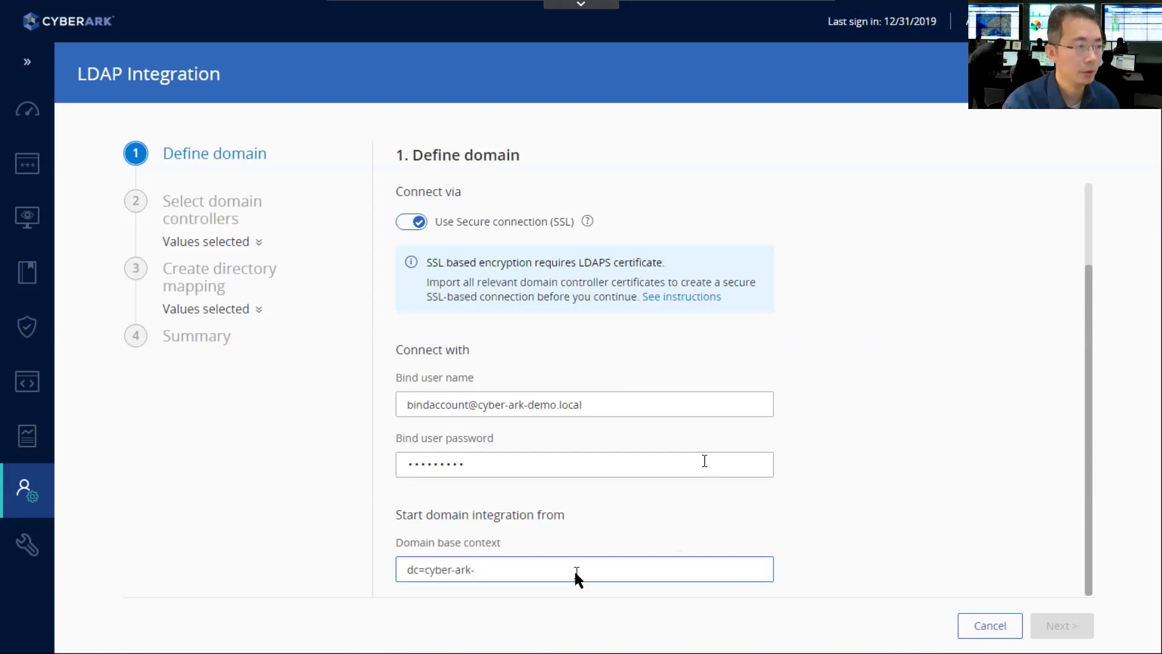
pyautogui.write('demo,d')
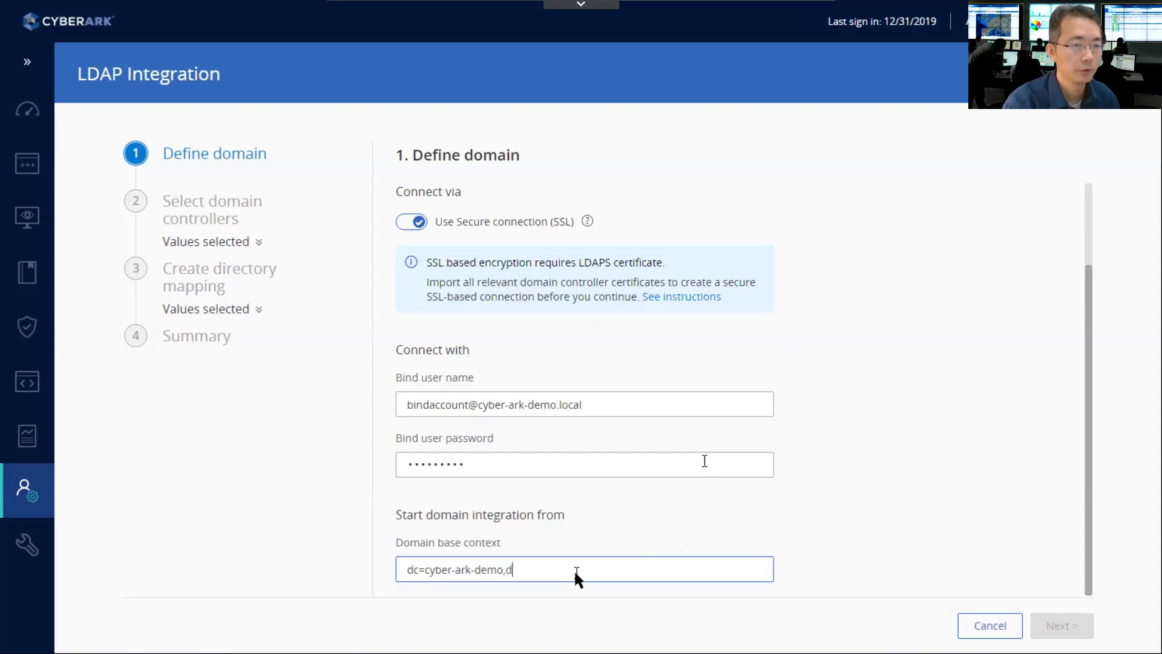
pyautogui.write('c=l')
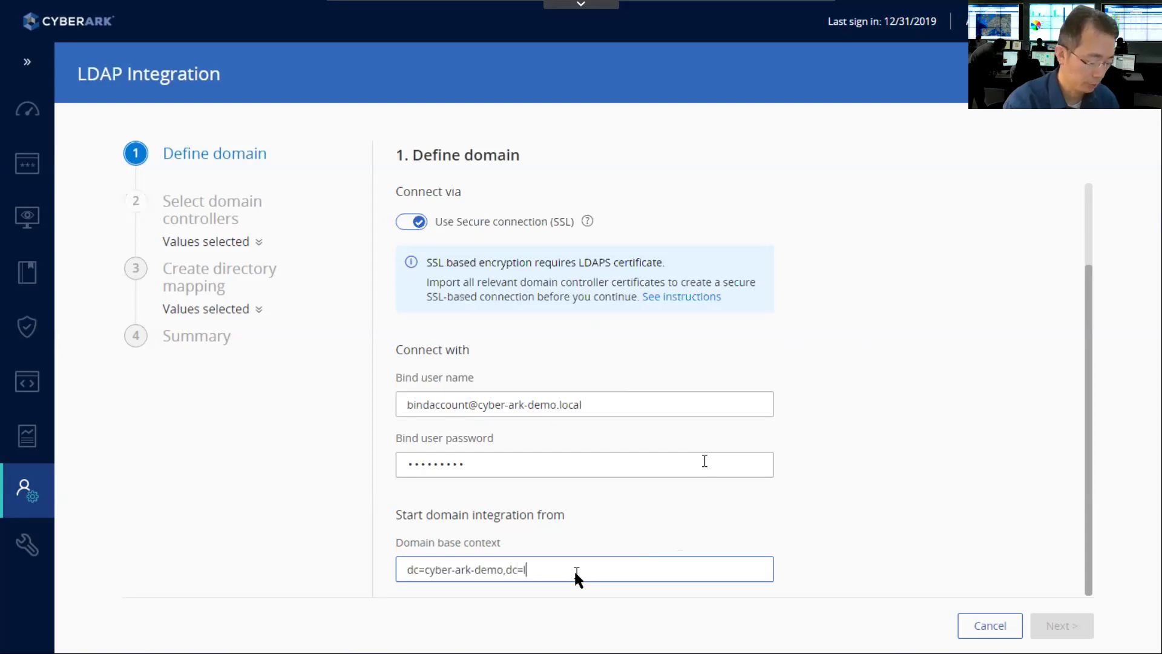
pyautogui.write('ocal')
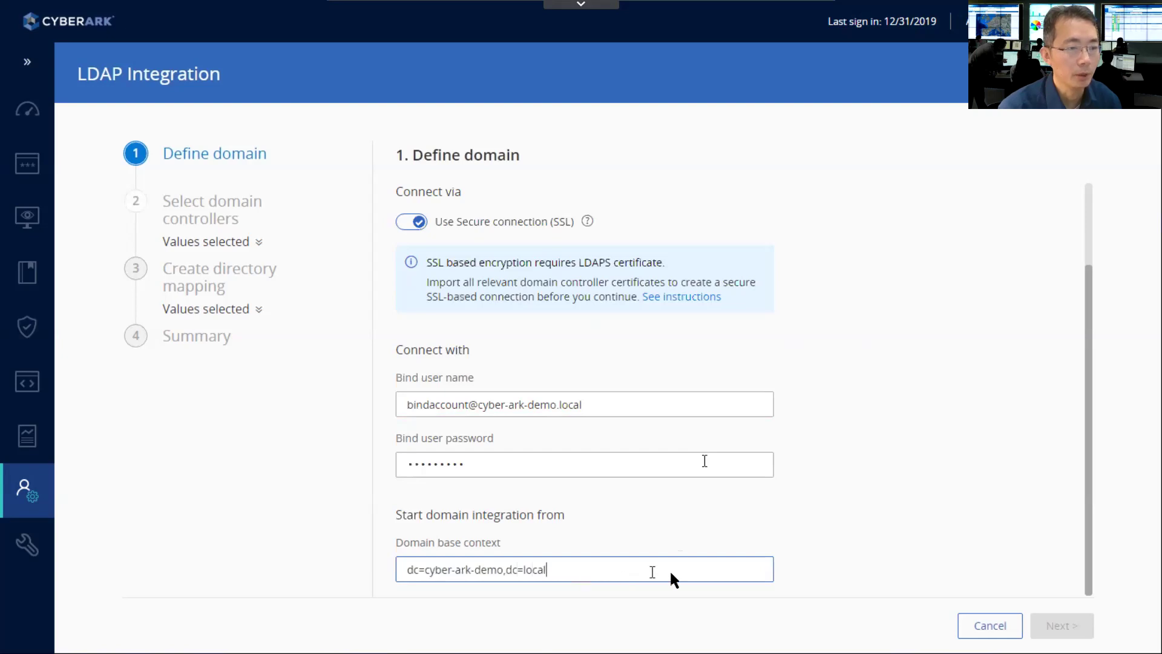
pyautogui.click(1060, 628)
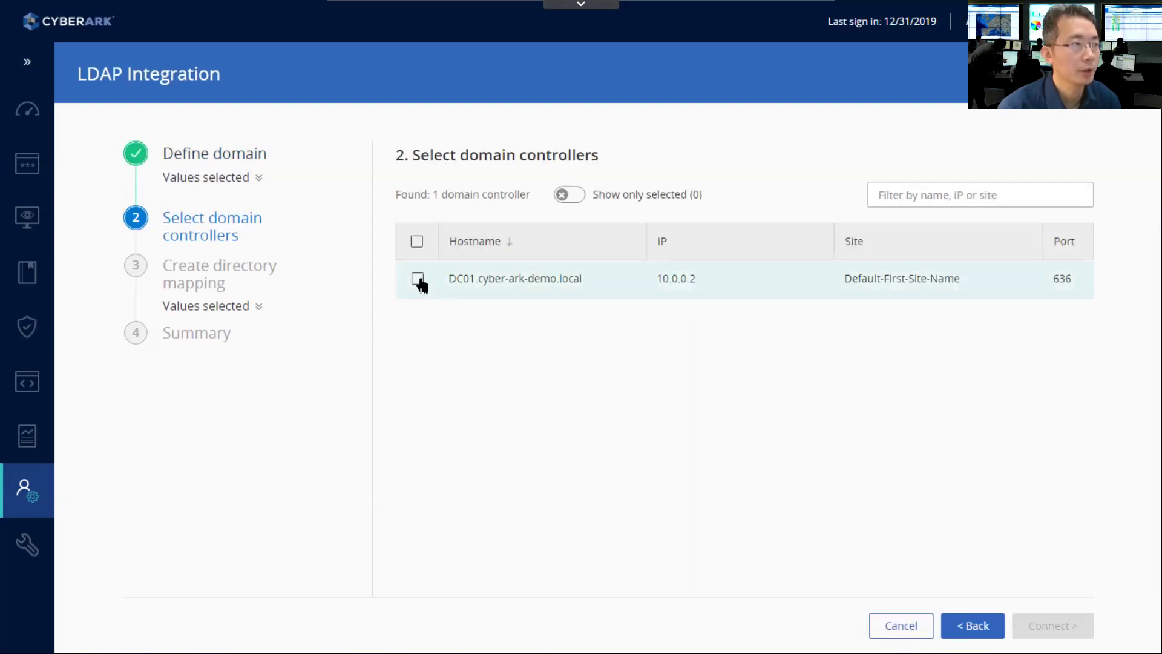
# - Select domain controller DC01.cyber-ark-demo.local and connect to it
pyautogui.click(418, 241)
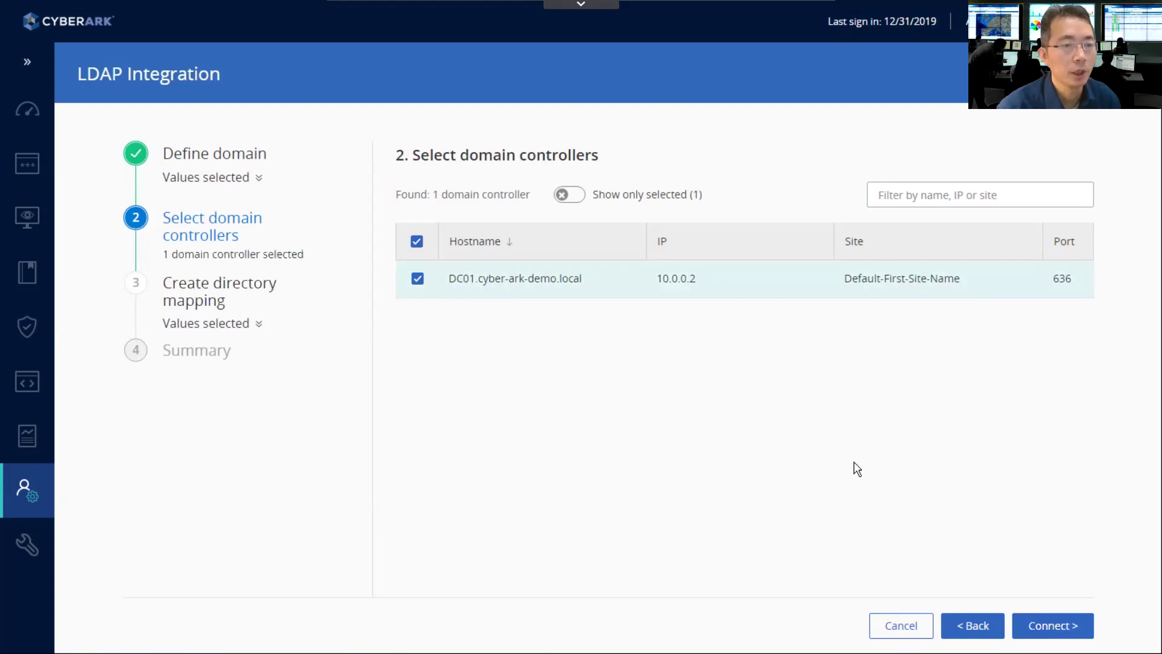
pyautogui.click(1053, 625)
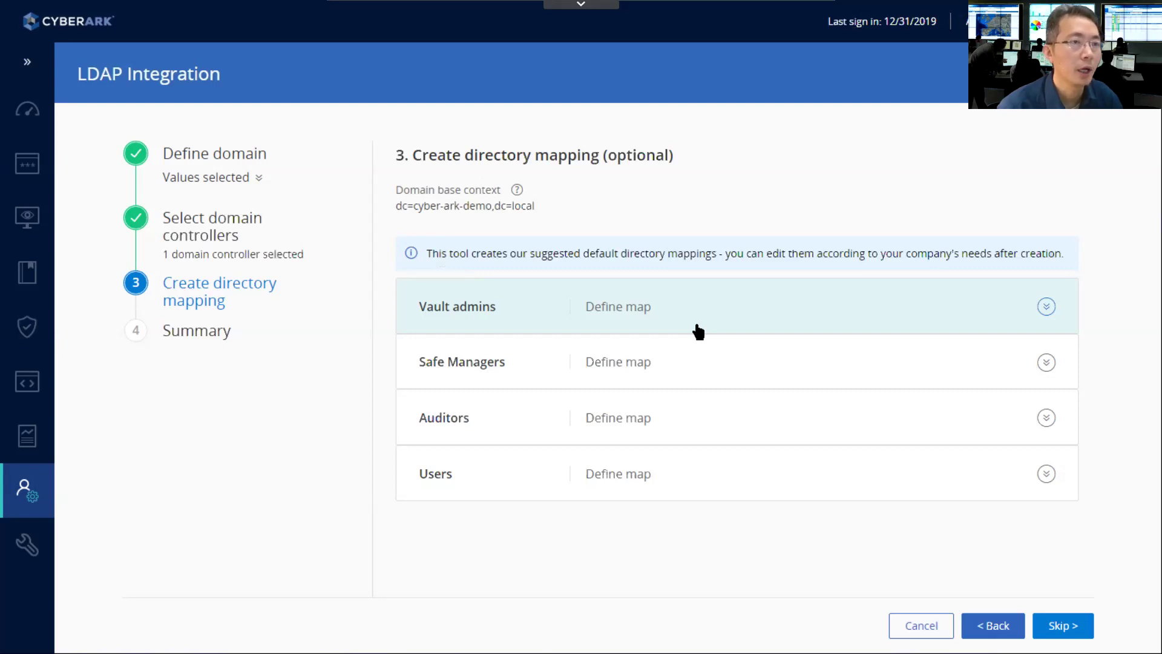
# - Map Vault admins to the CyberArk Vault Admins LDAP group
pyautogui.click(699, 323)
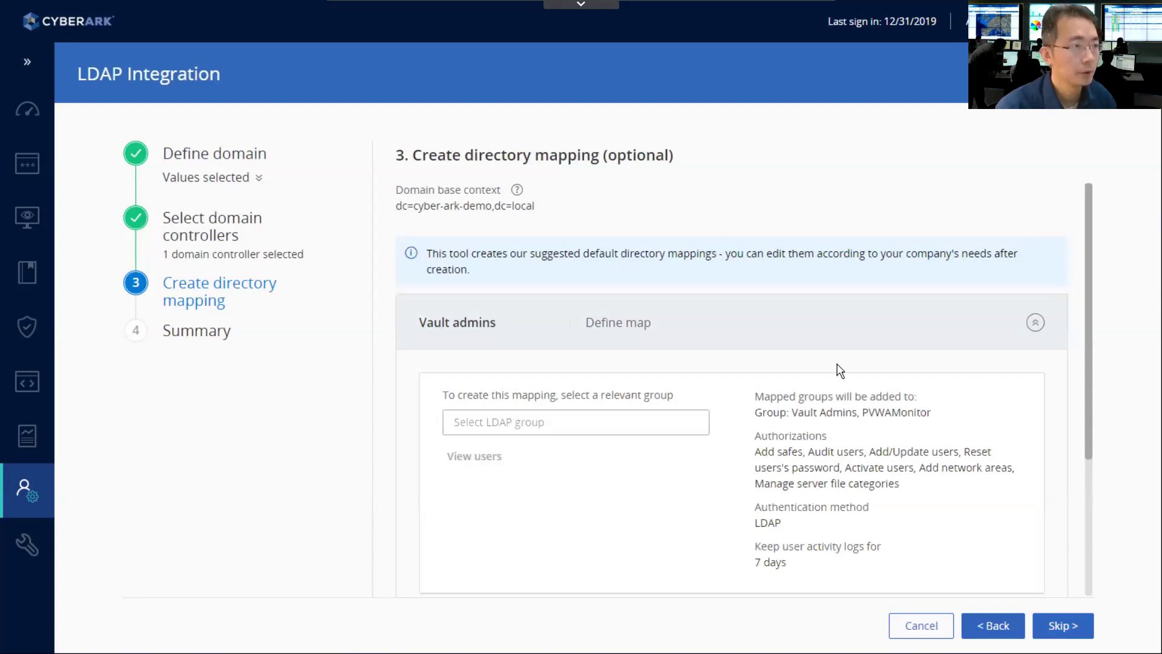
pyautogui.click(667, 418)
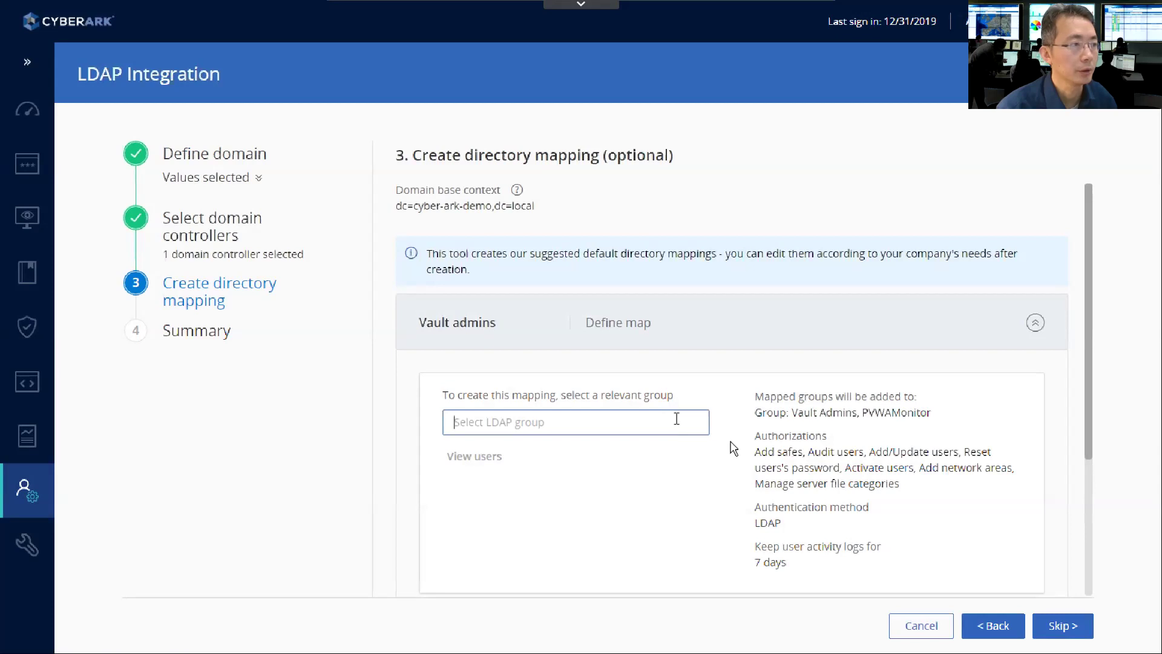
pyautogui.write('CyberArk Vault Admins')
pyautogui.scroll(-2, 1085, 425)
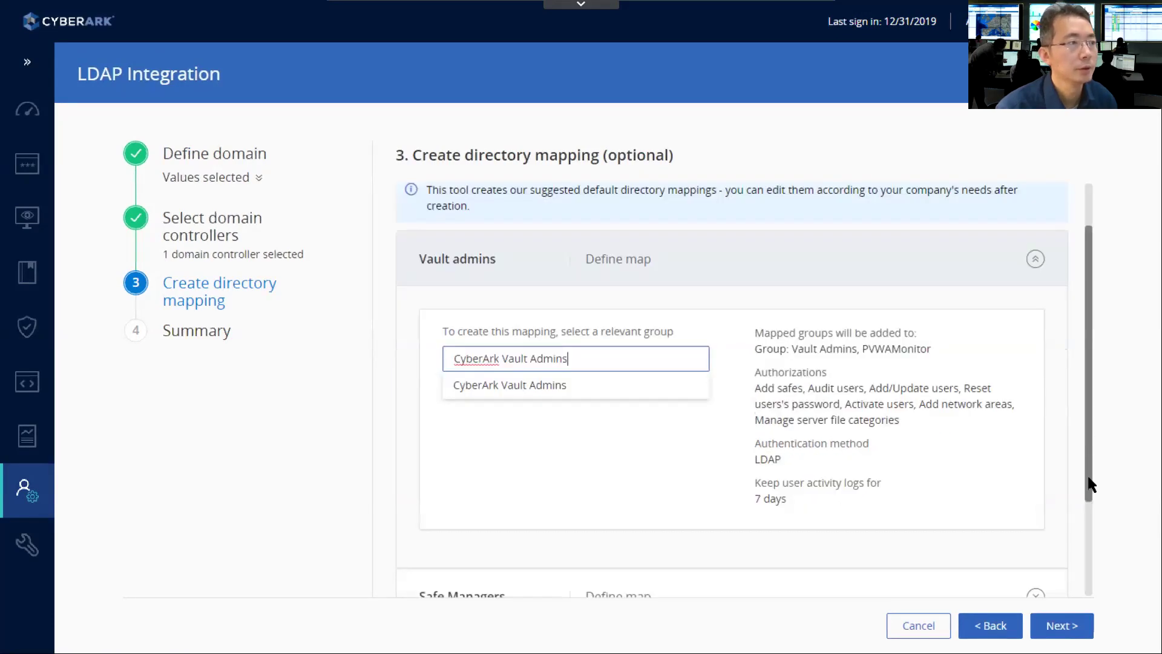
pyautogui.click(560, 348)
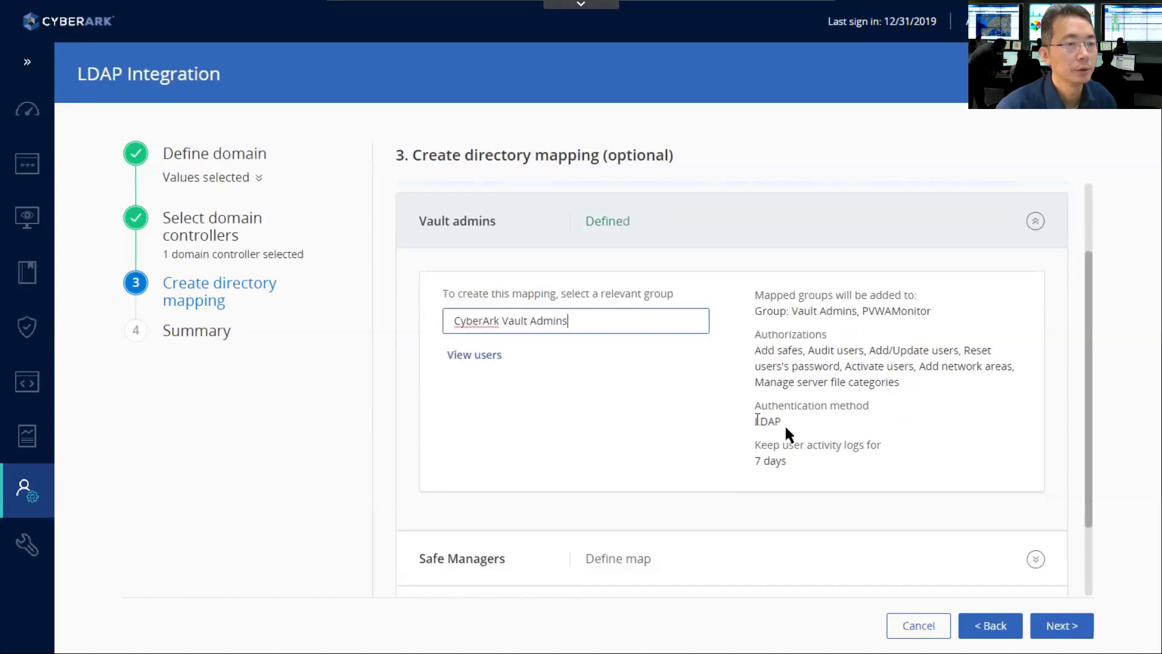
# - Map Safe Managers to the CyberArk Safe Managers LDAP group
pyautogui.scroll(-2, 895, 447)
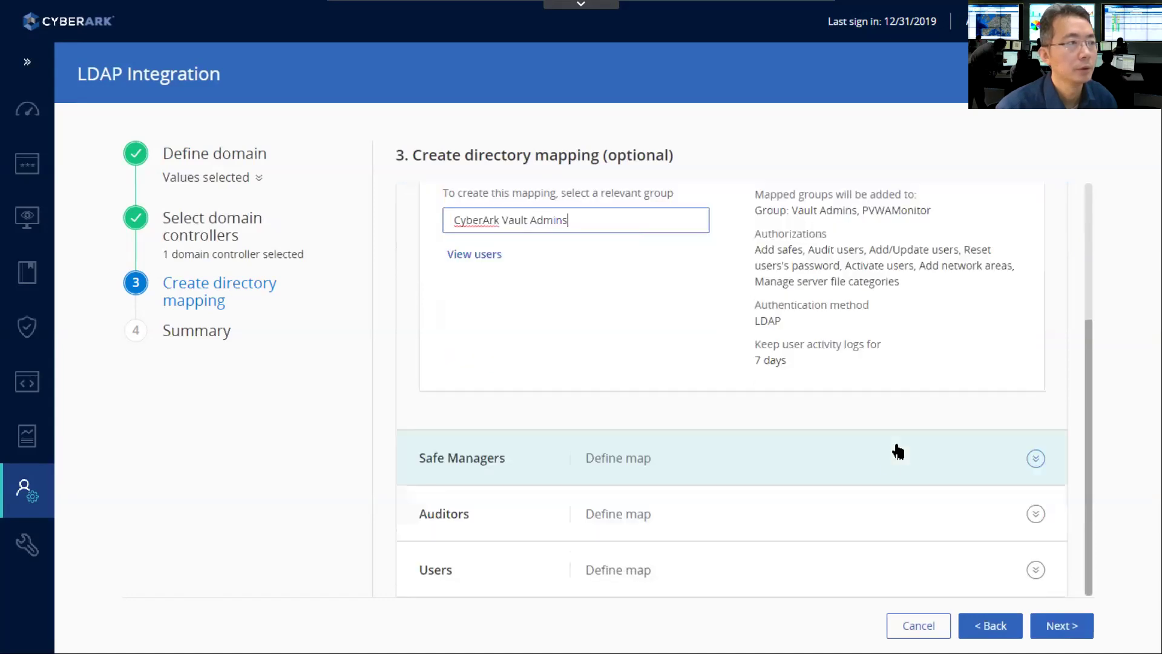
pyautogui.click(1035, 458)
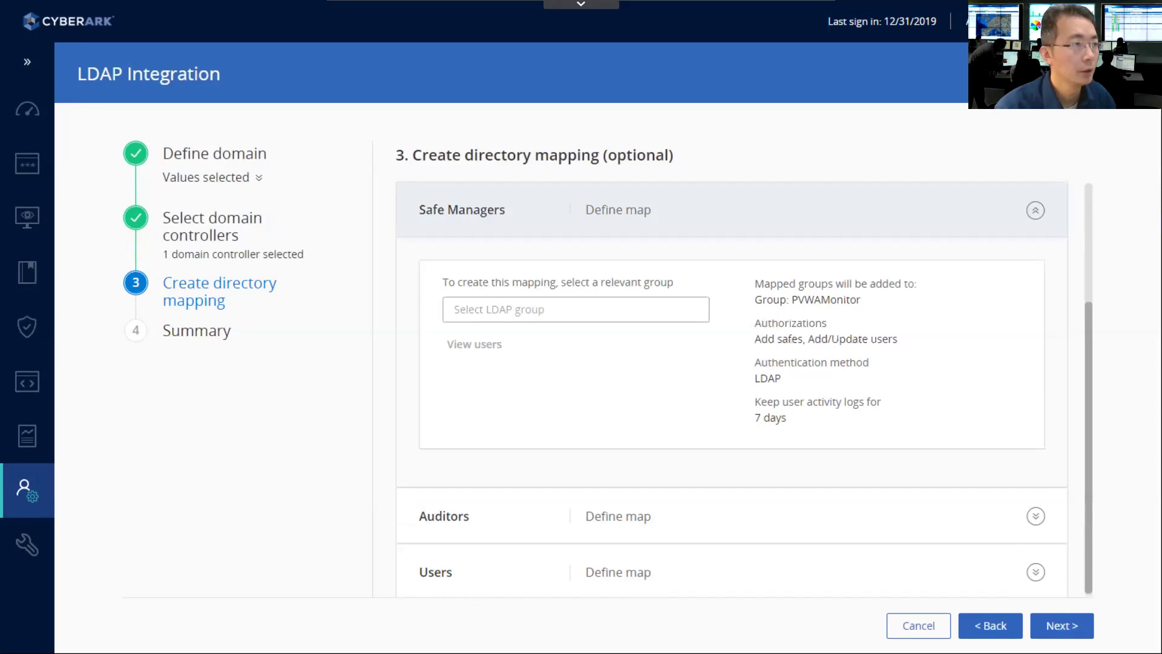
pyautogui.click(599, 311)
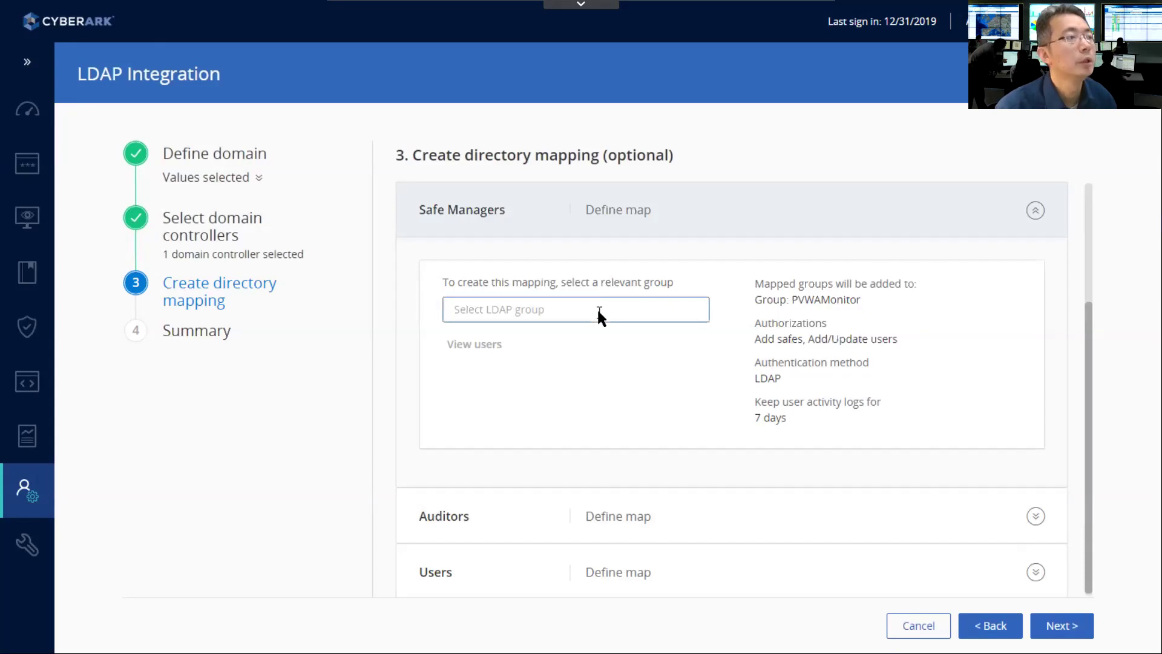
pyautogui.write('CyberArk Safe Managers')
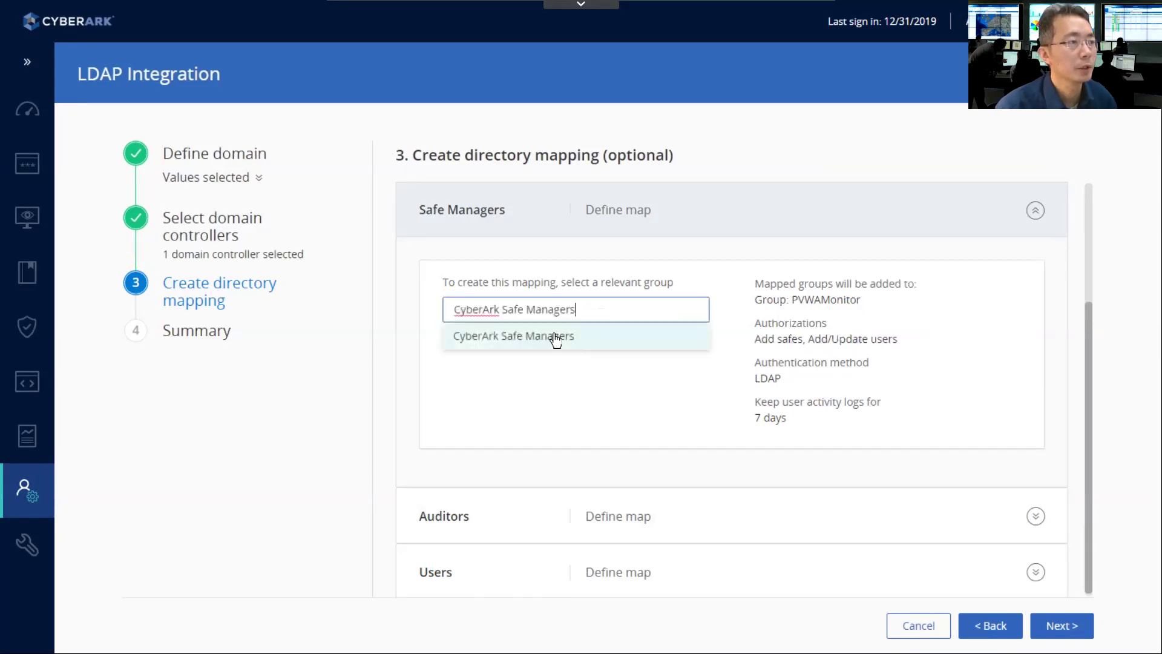
pyautogui.click(736, 441)
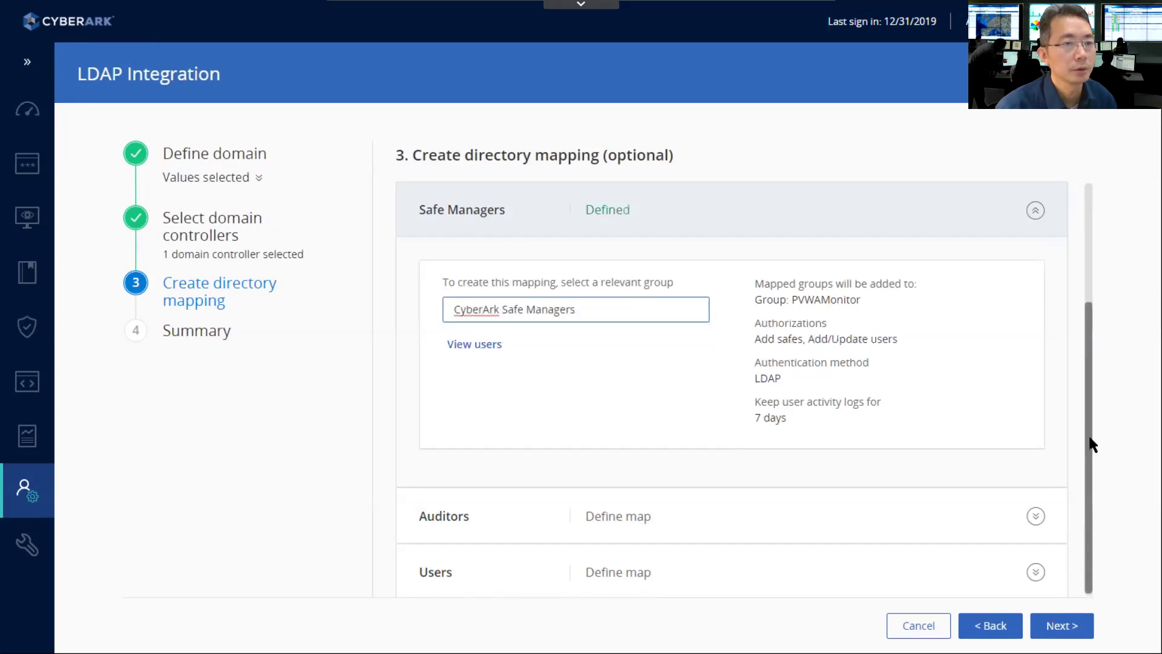
# - Map Auditors to the CyberArk Auditors LDAP group, staying on the mapping step
pyautogui.click(1035, 513)
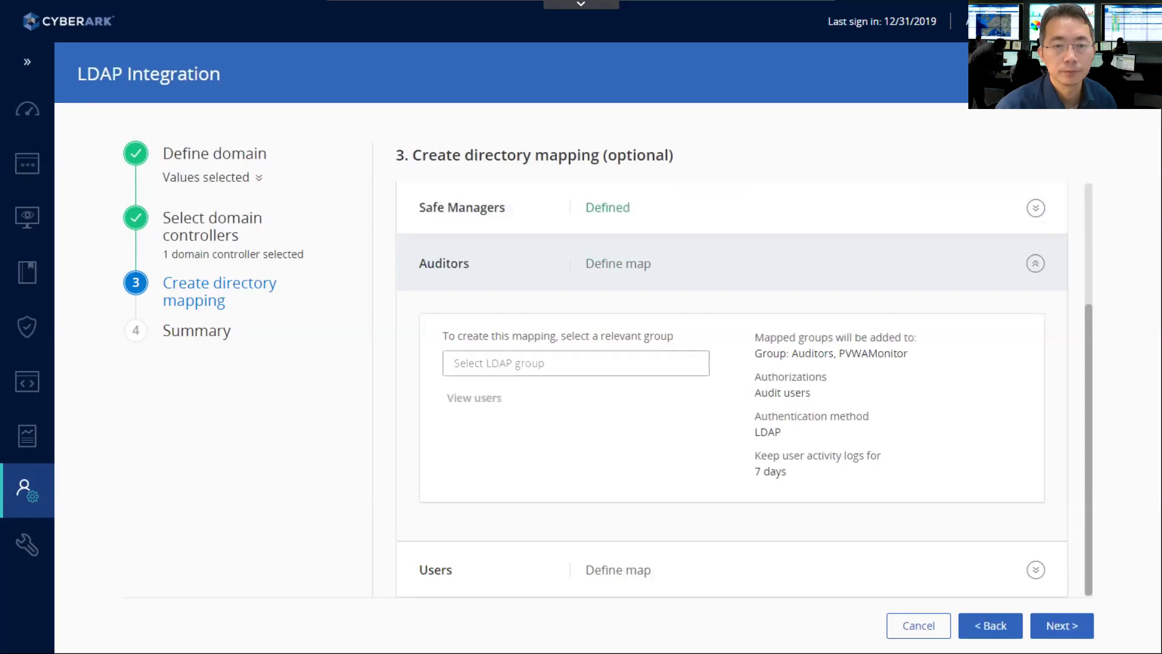
pyautogui.click(598, 364)
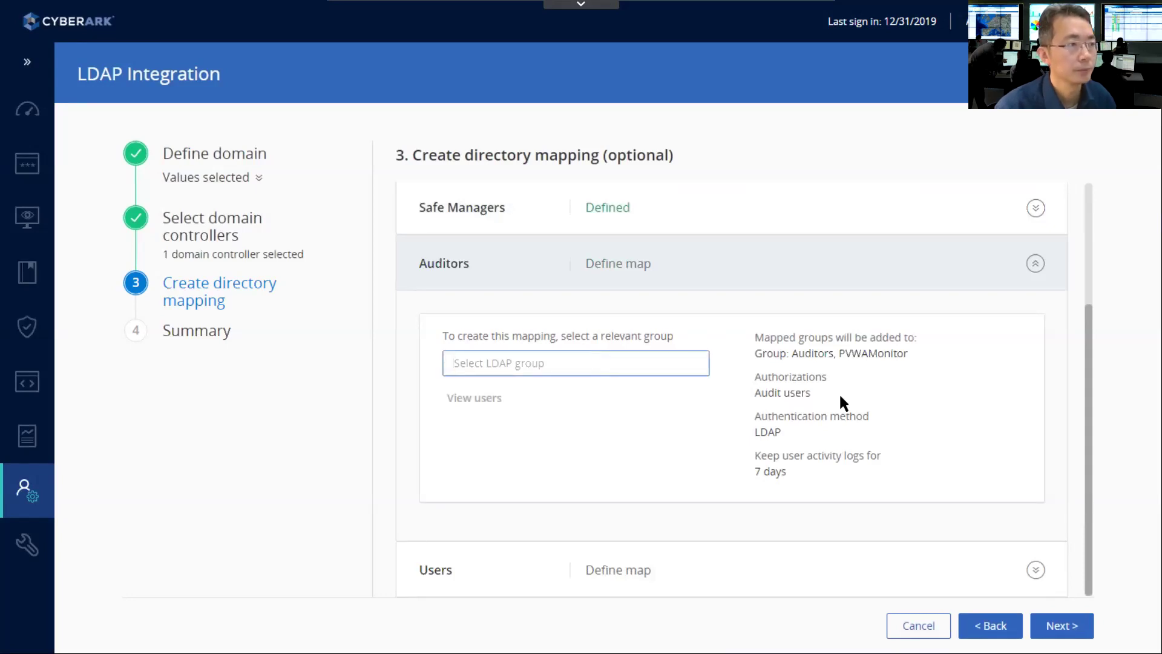
pyautogui.write('CyberArk Auditors')
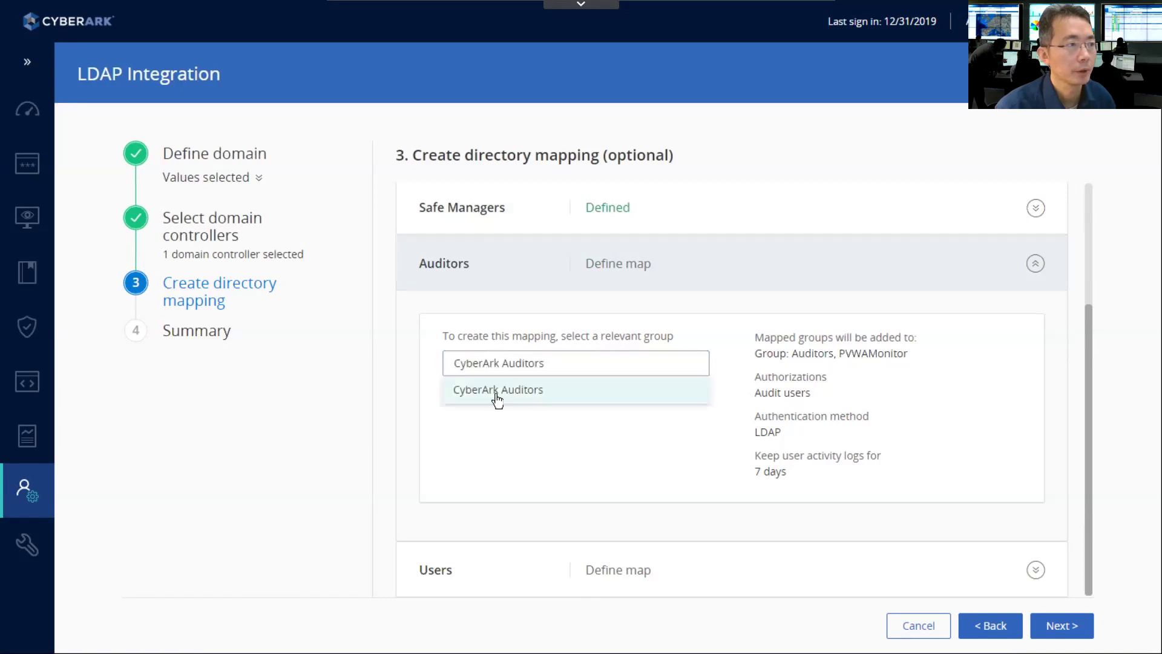
pyautogui.click(492, 392)
pyautogui.click(1047, 625)
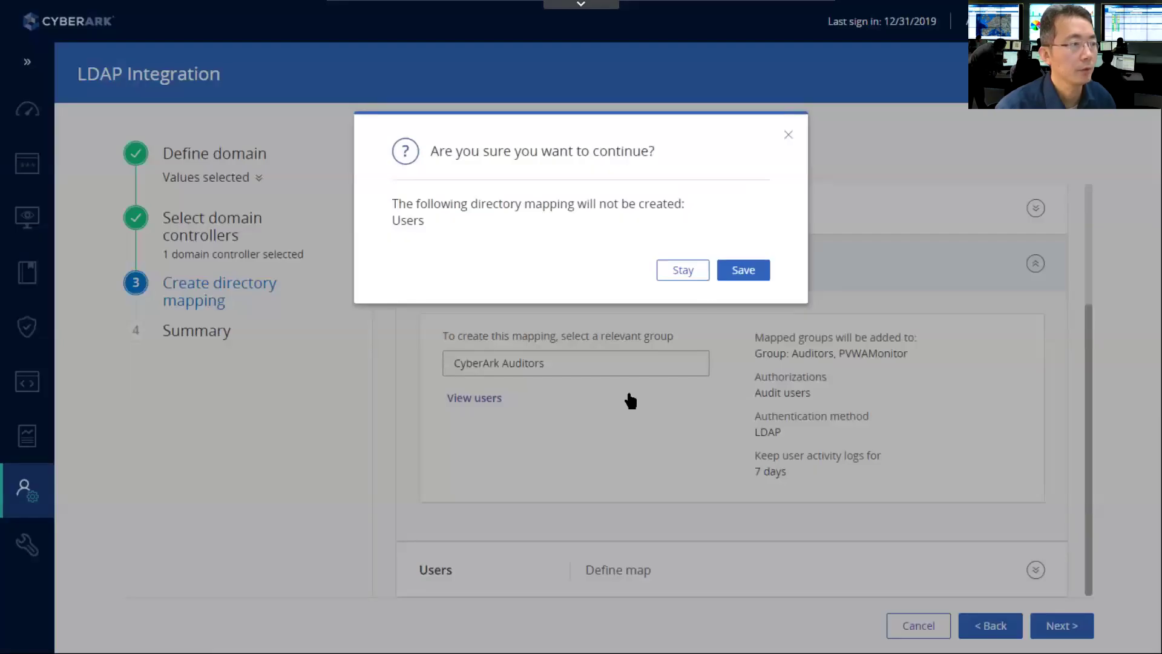
pyautogui.click(628, 396)
# - Map Users to the CyberArk Users group and advance to the Summary
pyautogui.click(587, 571)
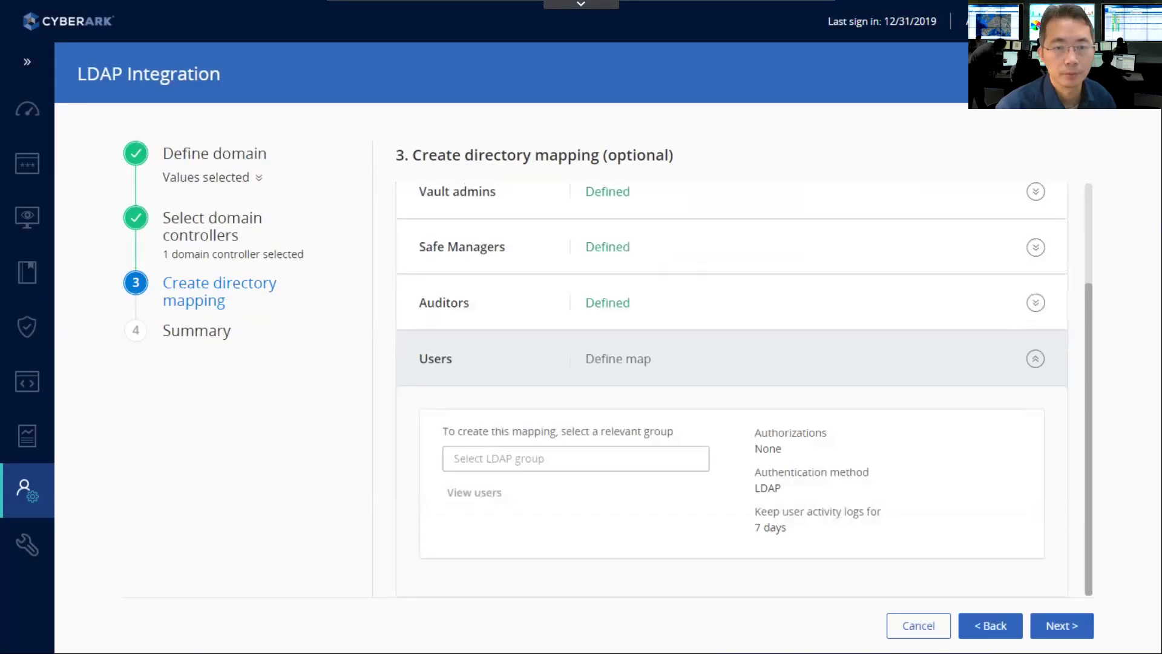
pyautogui.click(659, 466)
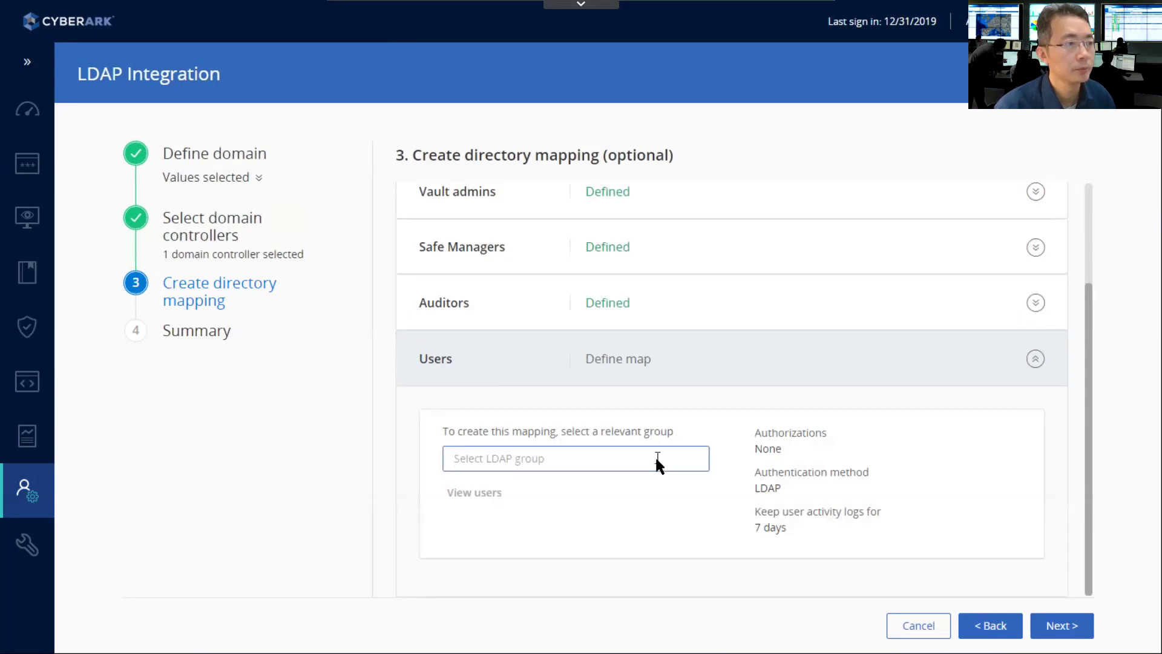
pyautogui.write('CyberArk Users')
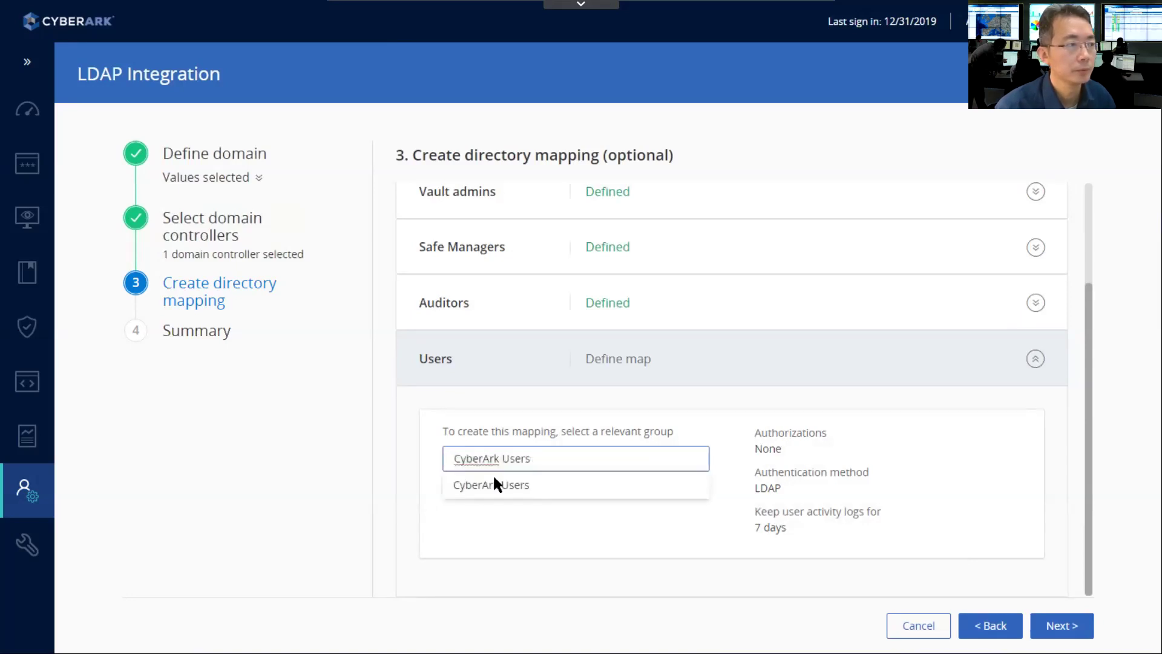
pyautogui.click(494, 483)
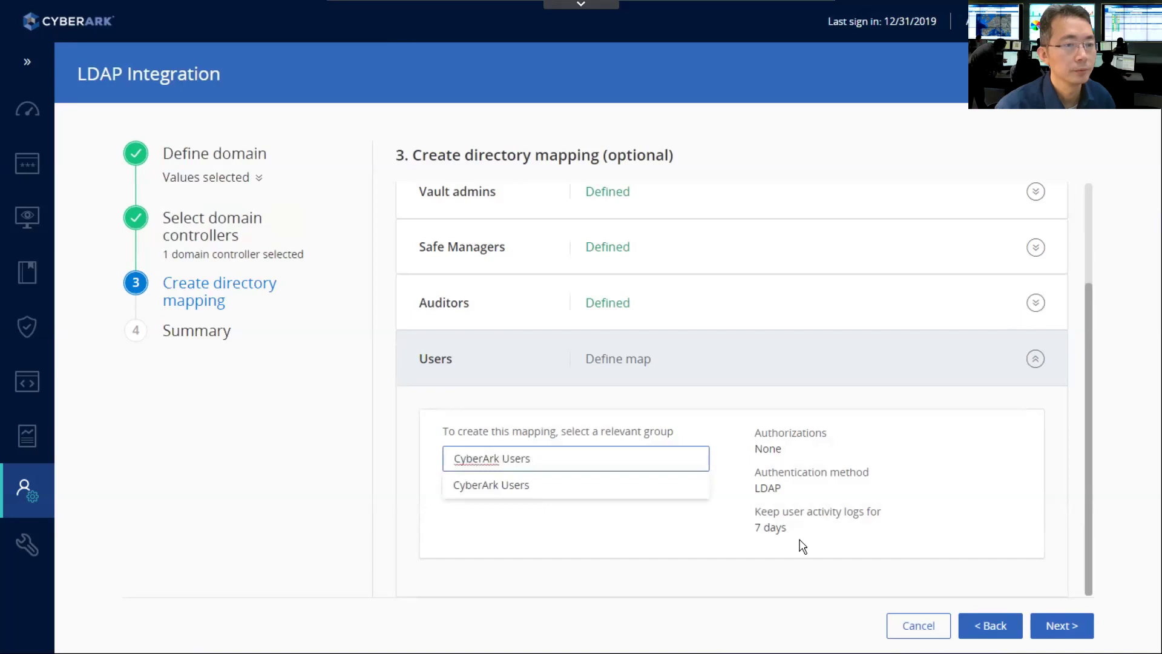
pyautogui.click(1067, 627)
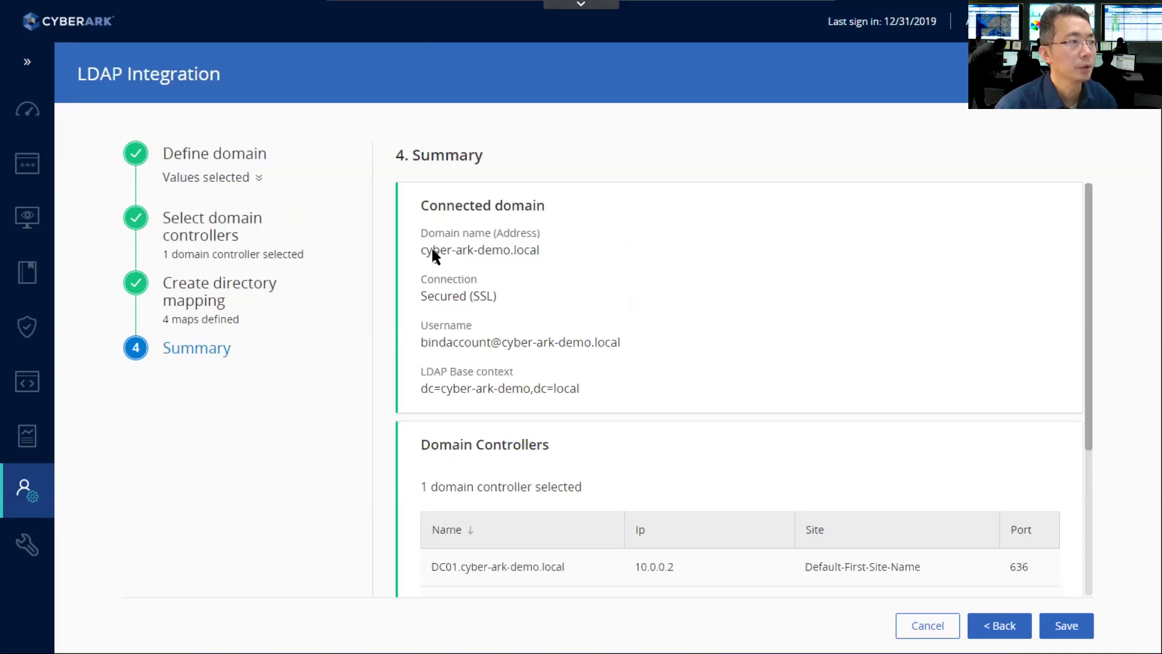
pyautogui.moveTo(425, 248); pyautogui.dragTo(483, 296)
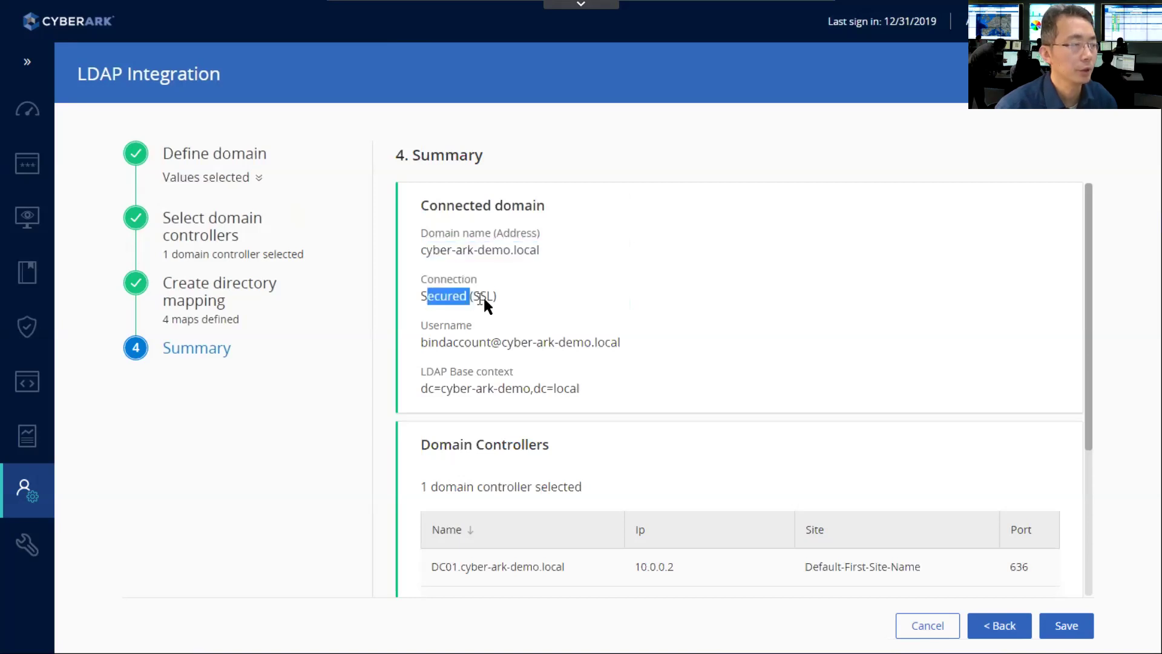
pyautogui.moveTo(430, 342); pyautogui.dragTo(535, 342)
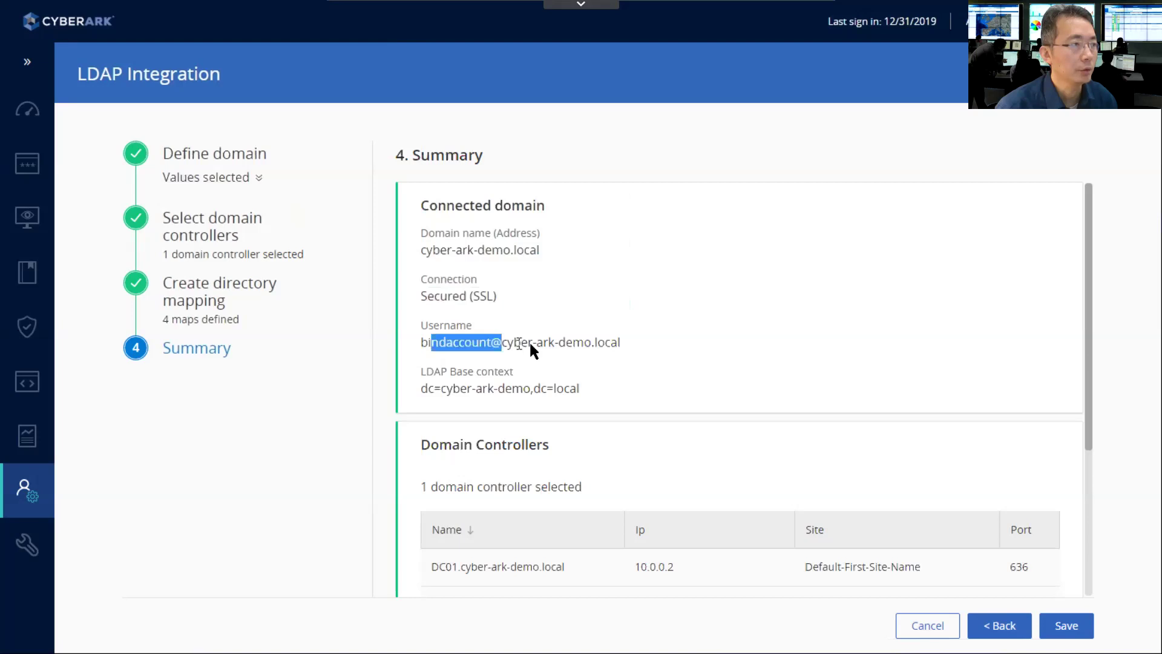
pyautogui.moveTo(436, 388); pyautogui.dragTo(572, 397)
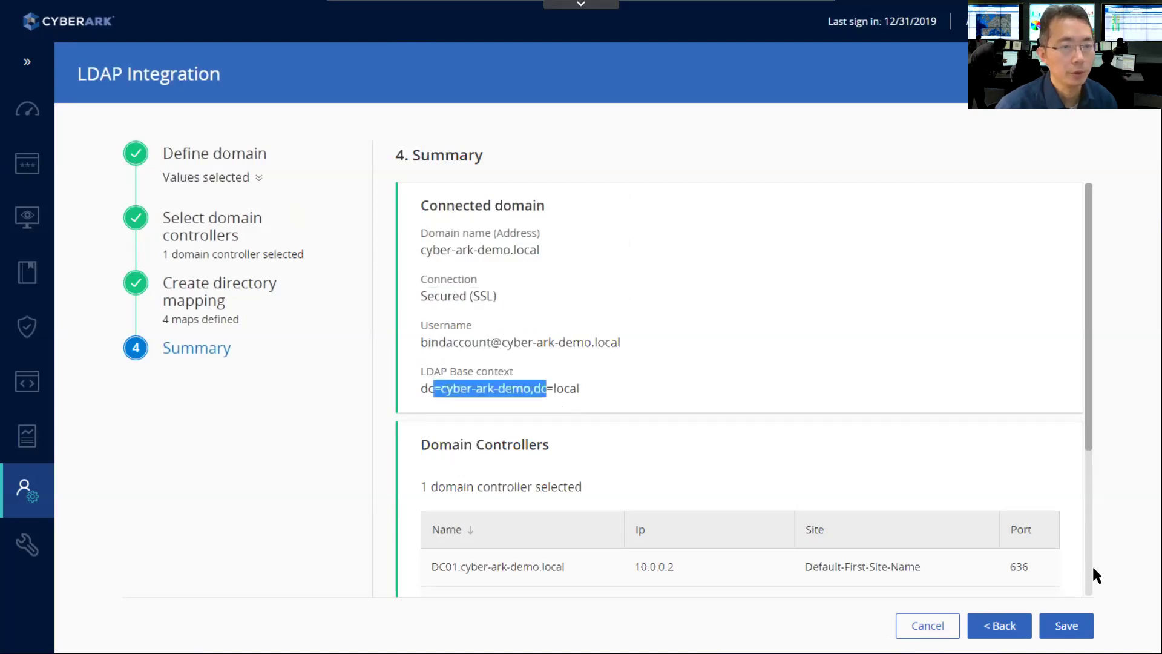
pyautogui.scroll(-3, 1093, 569)
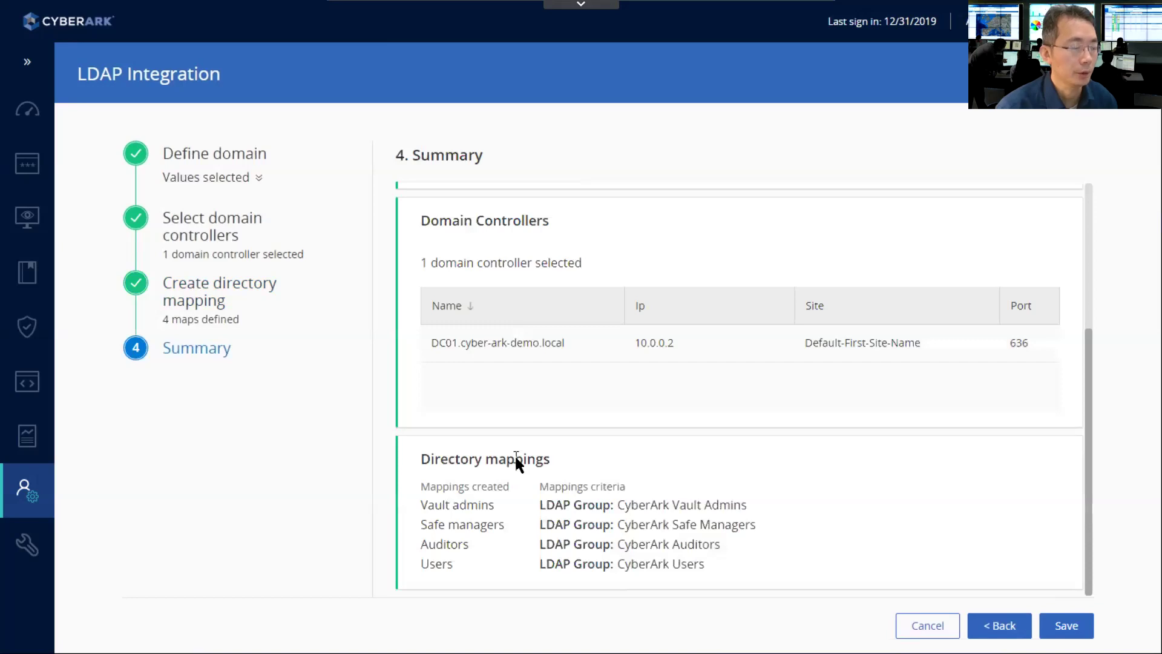
# - Save the cyber-ark-demo.local domain and expand its row to show the four mappings
pyautogui.click(1062, 627)
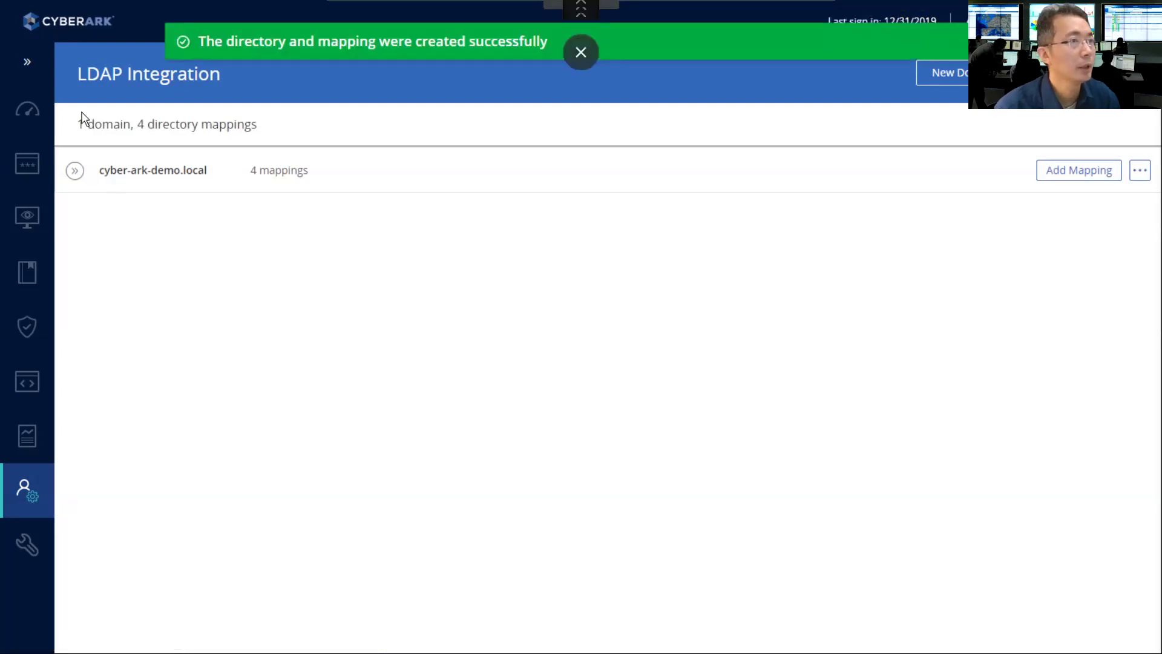
pyautogui.click(74, 170)
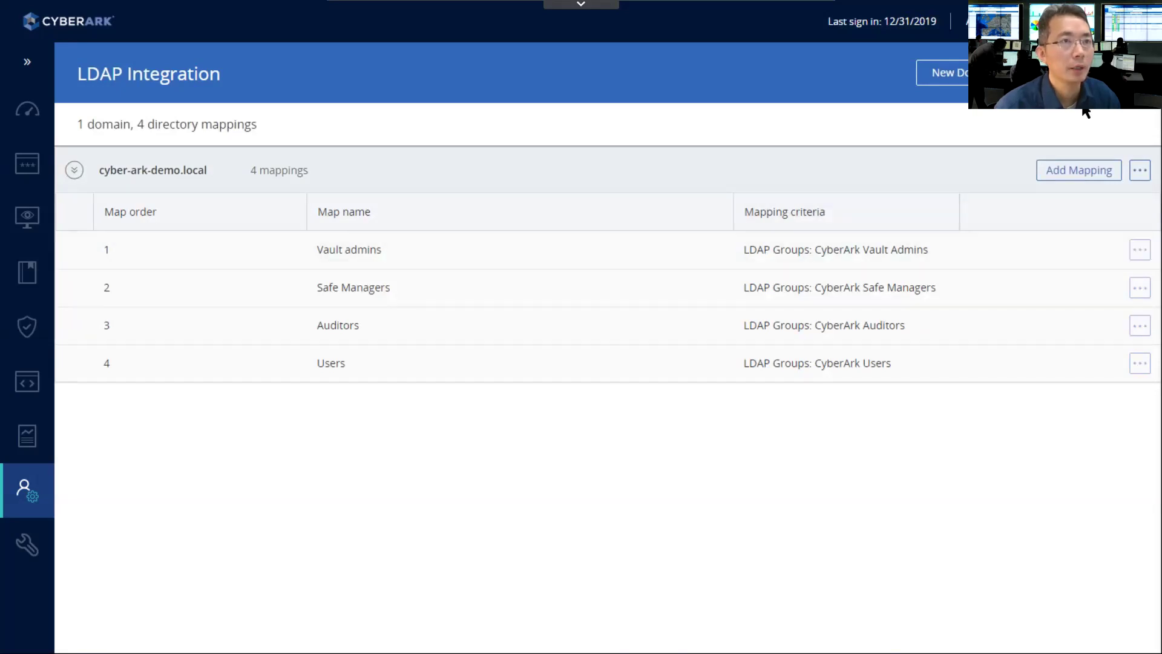
# - Sign out of the administrator session and sign in through LDAP as vaultadmin01 with its password
pyautogui.click(992, 21)
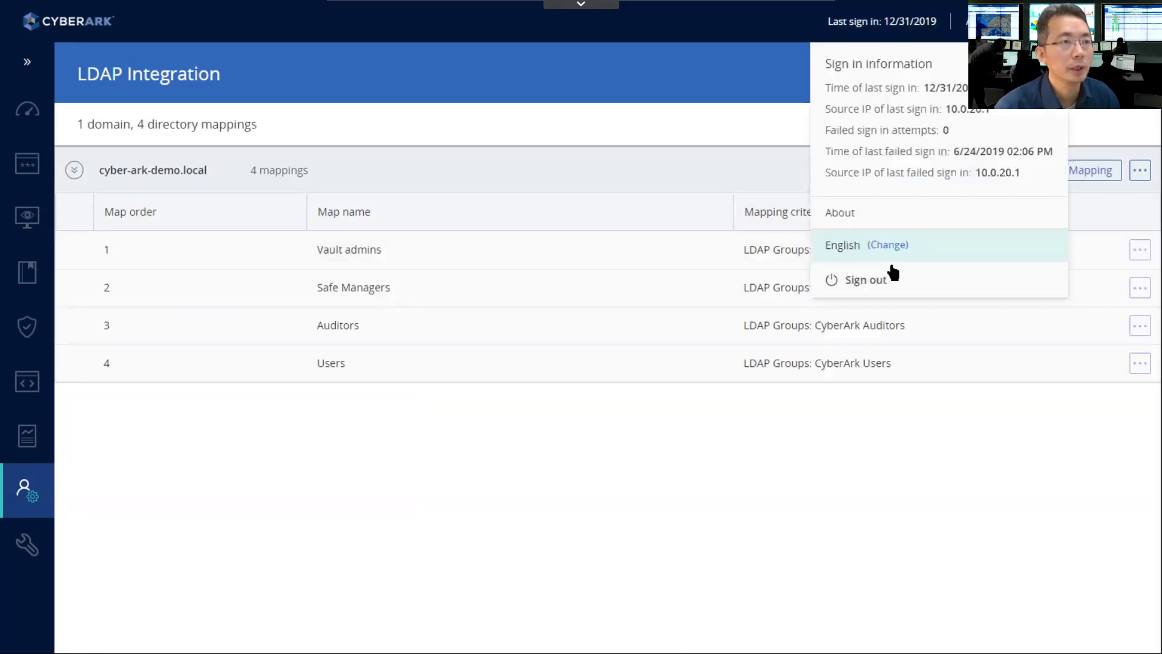
pyautogui.click(884, 281)
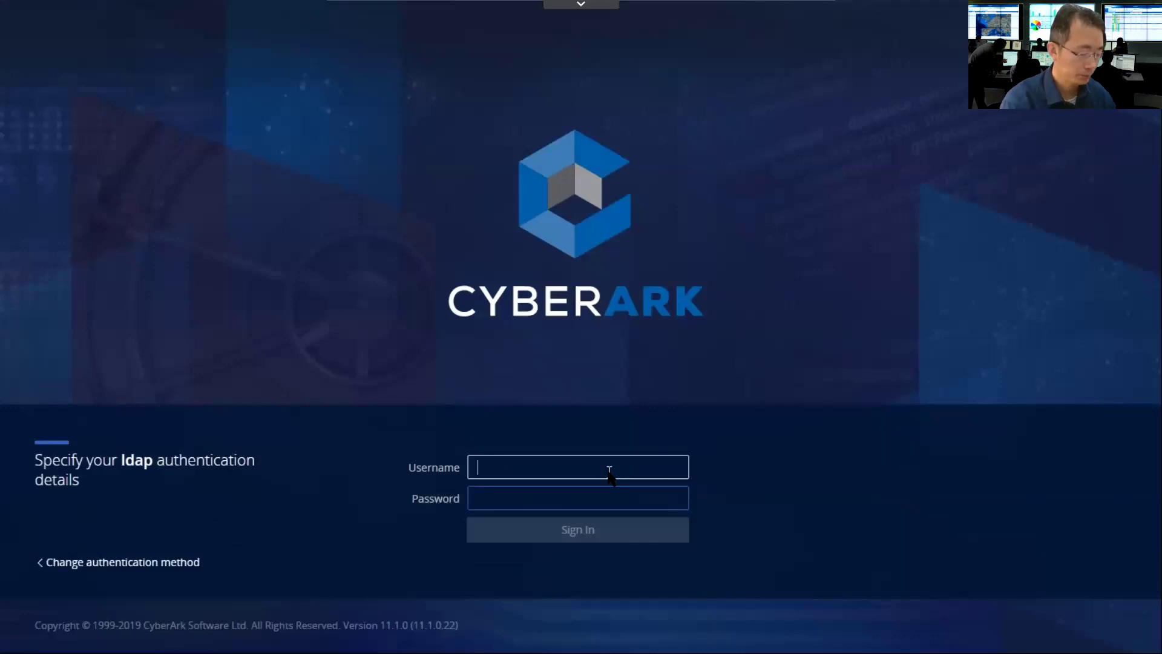
pyautogui.write('vult')
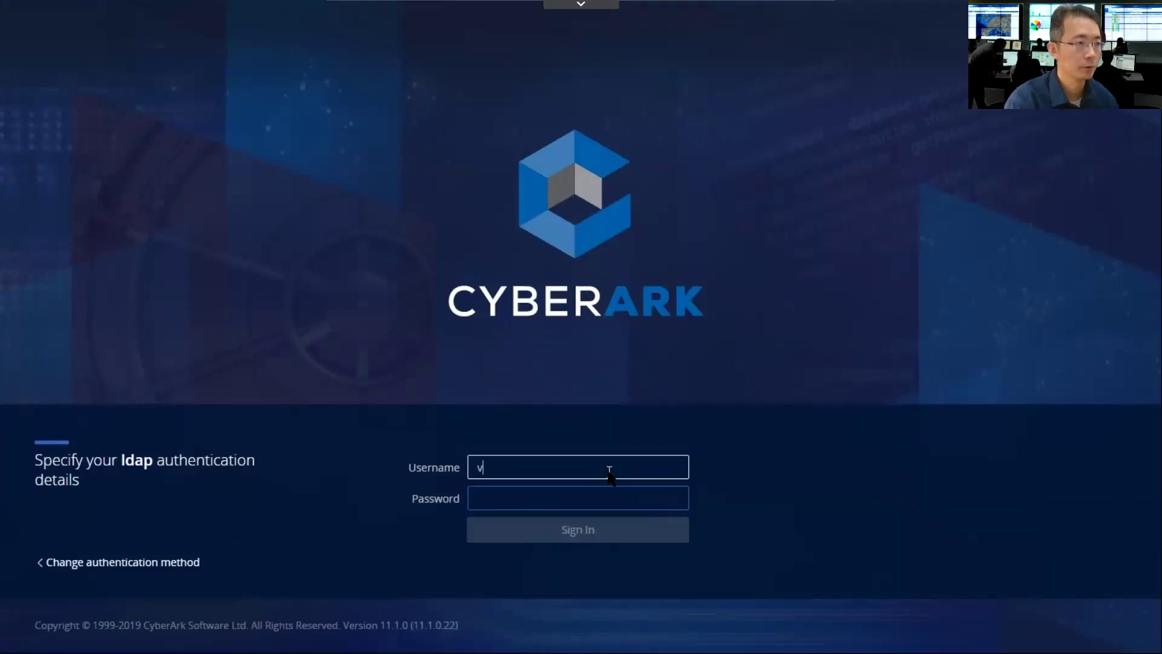
pyautogui.press('BackSpace')
pyautogui.press('BackSpace')
pyautogui.press('BackSpace')
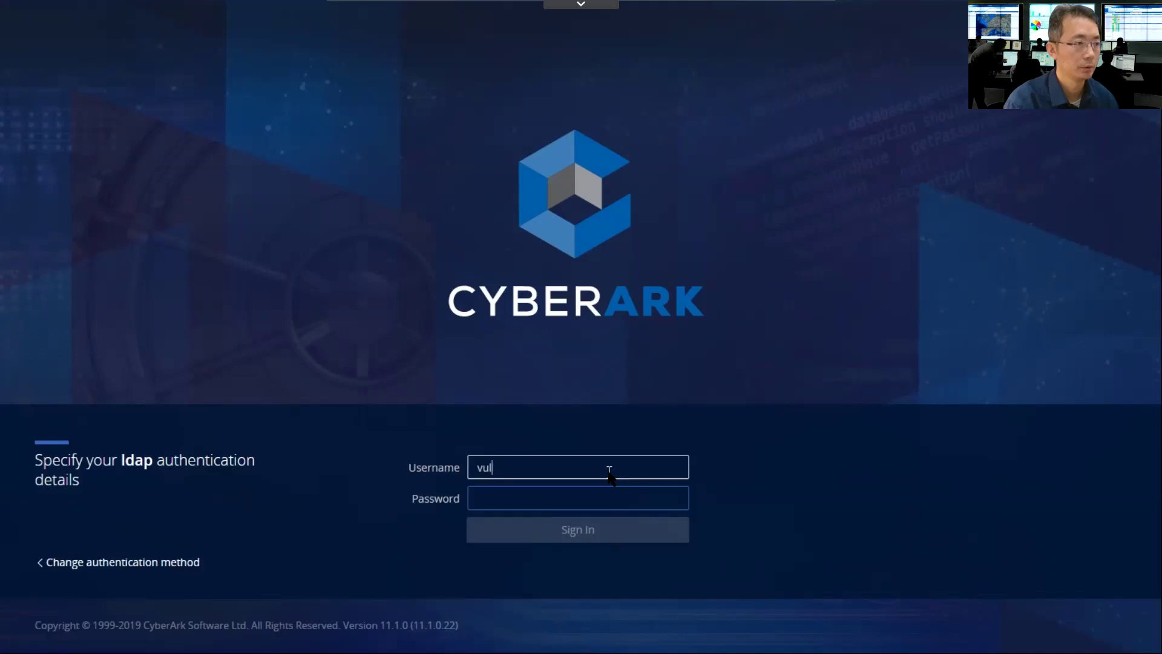
pyautogui.write('aultadmin01')
pyautogui.press('Tab')
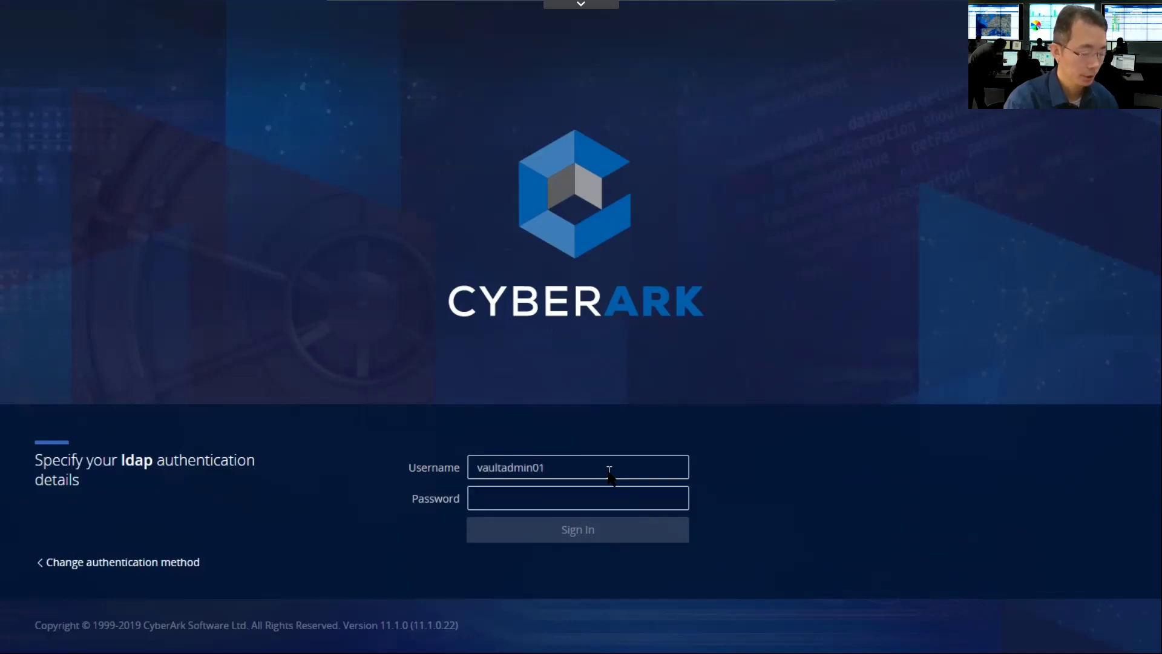
pyautogui.write('********')
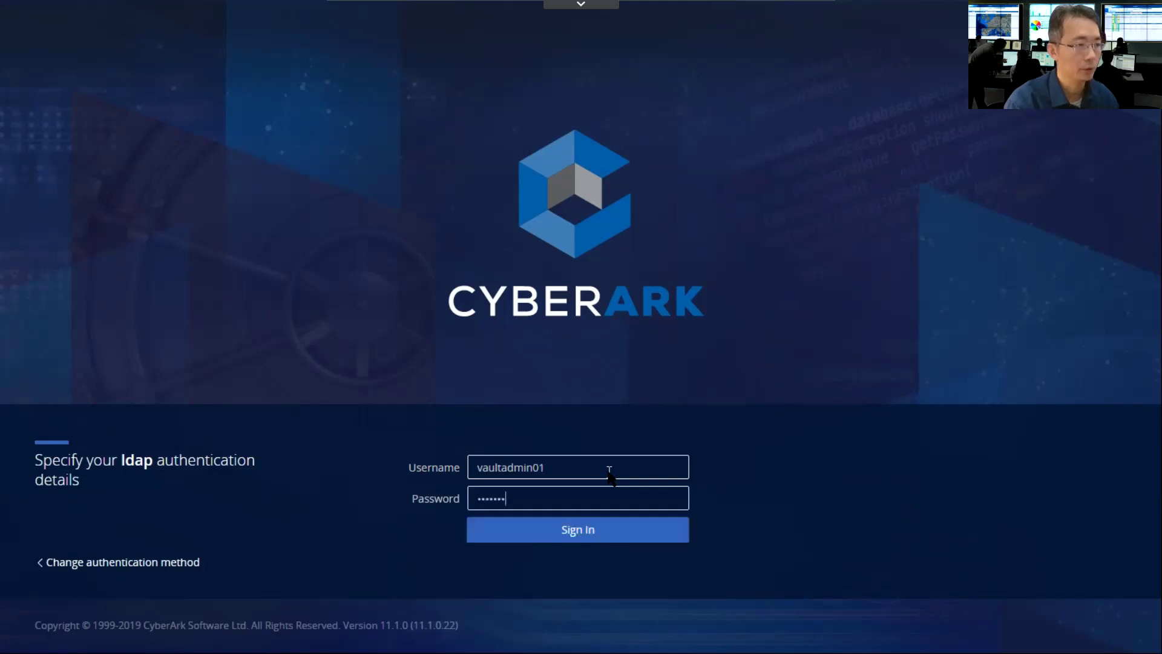
pyautogui.press('Return')
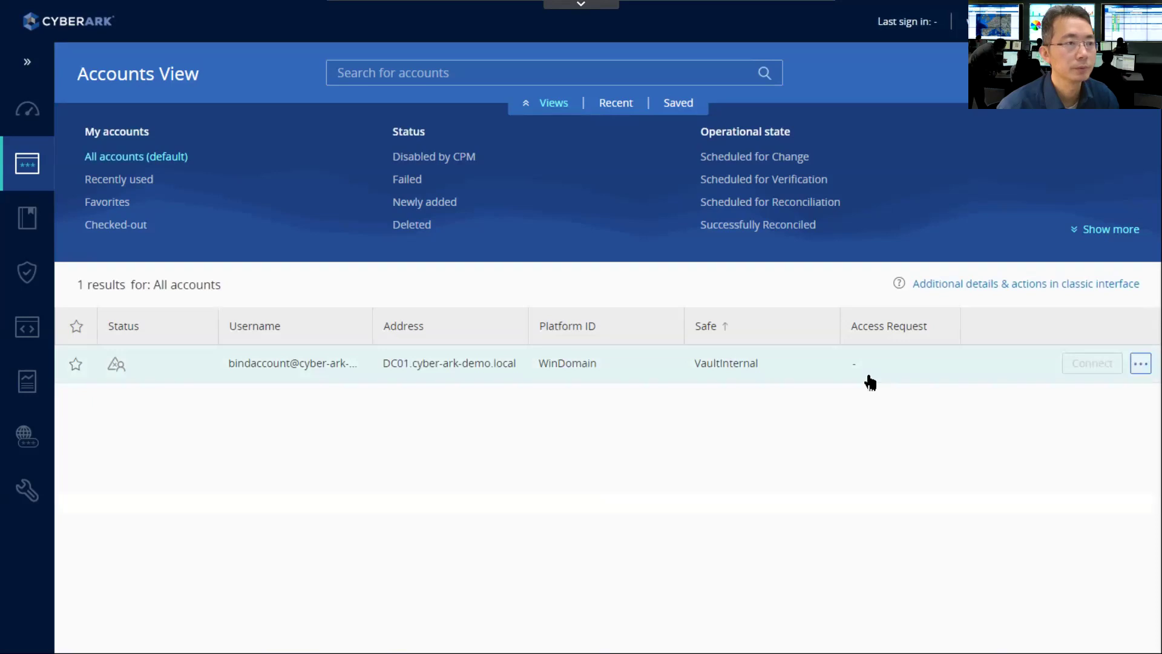
# - Open the bindaccount row's details to show its Windows Domain Account platform and VaultInternal safe
pyautogui.click(737, 365)
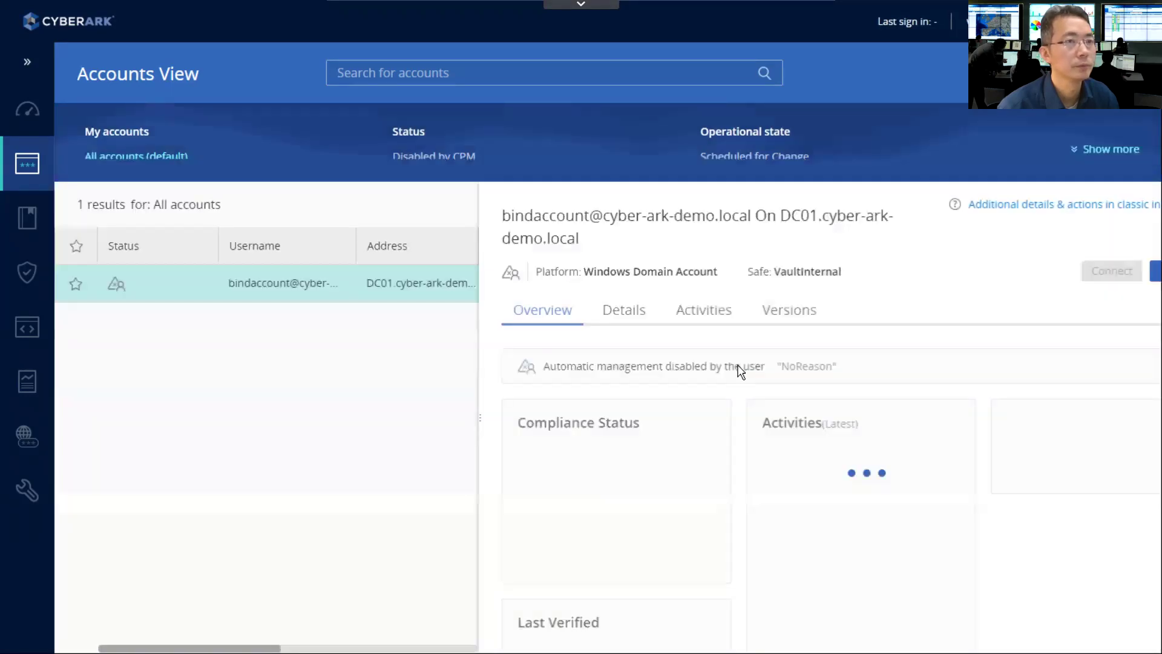